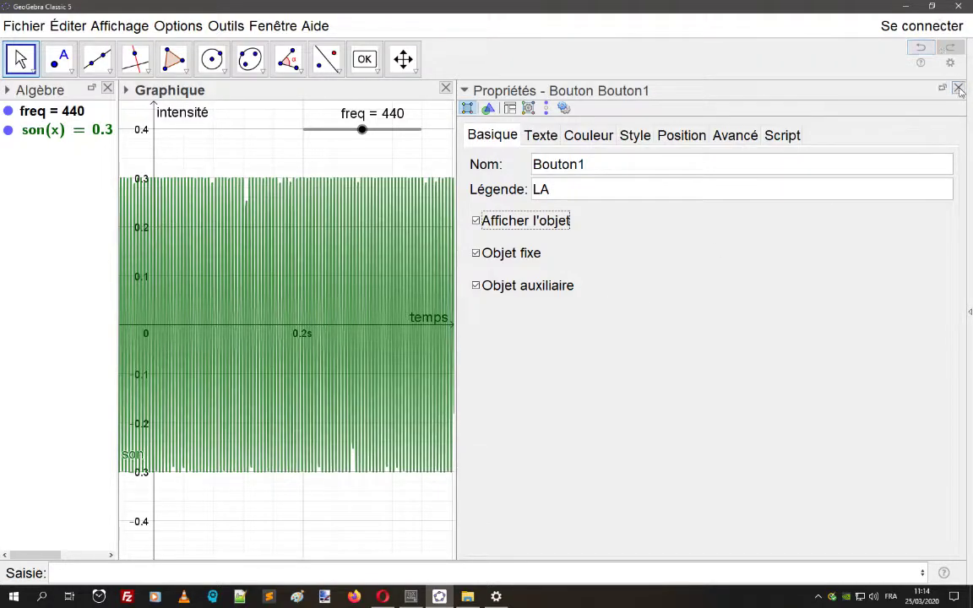
# Close the LA button's properties, then set the freq slider to 880 and play the LA sound.
pyautogui.click(958, 88)
pyautogui.click(462, 110)
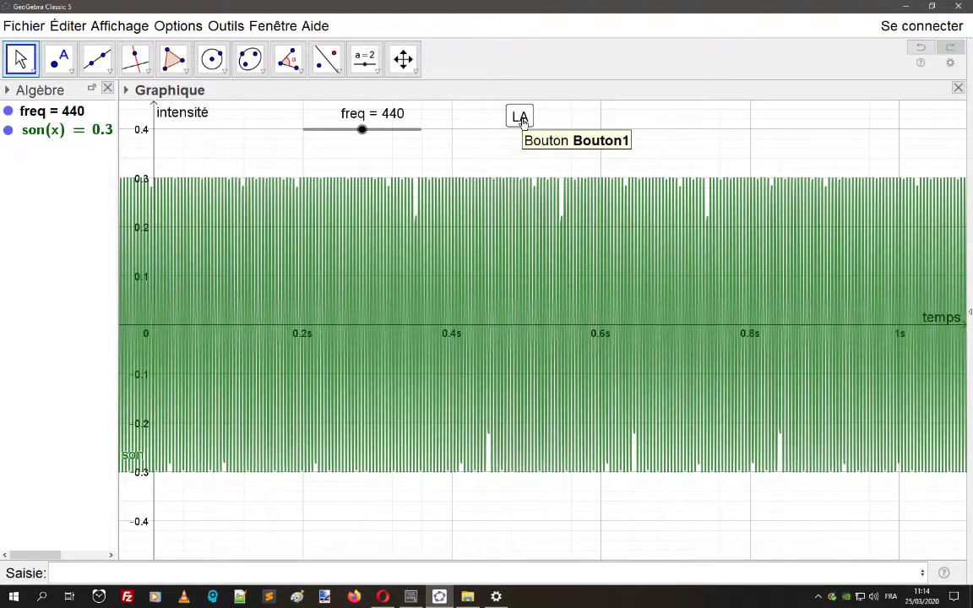
pyautogui.moveTo(361, 133); pyautogui.dragTo(425, 129)
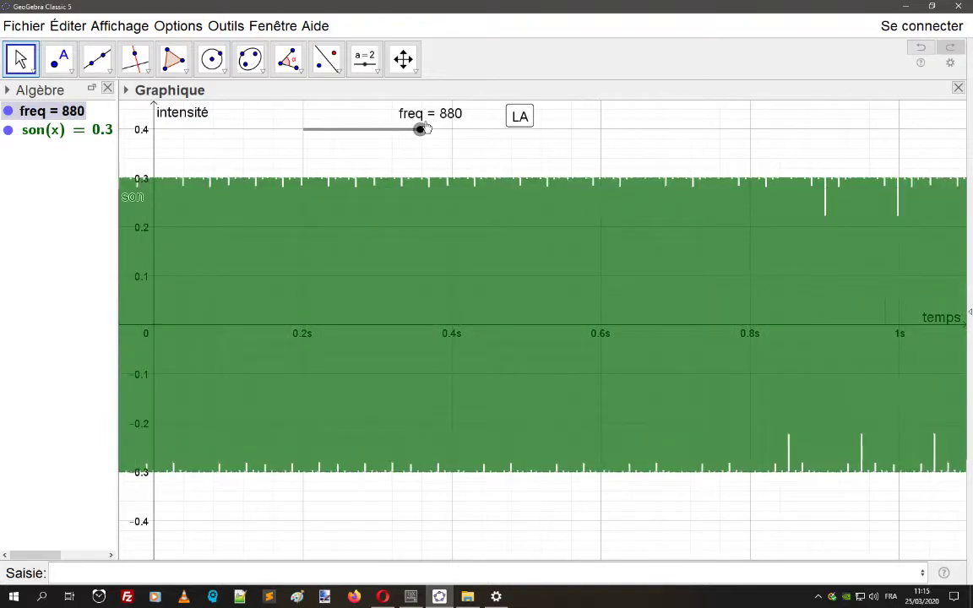
pyautogui.click(520, 116)
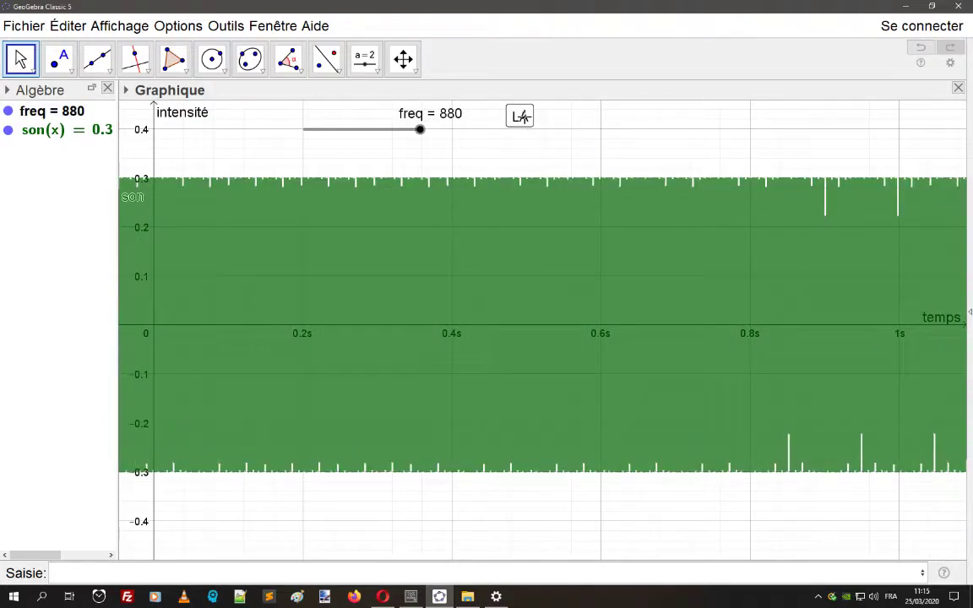
# Set the freq slider to 440 and play the LA sound.
pyautogui.moveTo(422, 132); pyautogui.dragTo(365, 128)
pyautogui.press('Left')
pyautogui.press('Left')
pyautogui.press('Left')
pyautogui.press('Left')
pyautogui.press('Left')
pyautogui.press('Left')
pyautogui.press('Left')
pyautogui.press('Left')
pyautogui.press('Left')
pyautogui.press('Left')
pyautogui.press('Left')
pyautogui.press('Left')
pyautogui.press('Left')
pyautogui.press('Left')
pyautogui.press('Left')
pyautogui.press('Left')
pyautogui.press('Left')
pyautogui.press('Left')
pyautogui.press('Left')
pyautogui.press('Left')
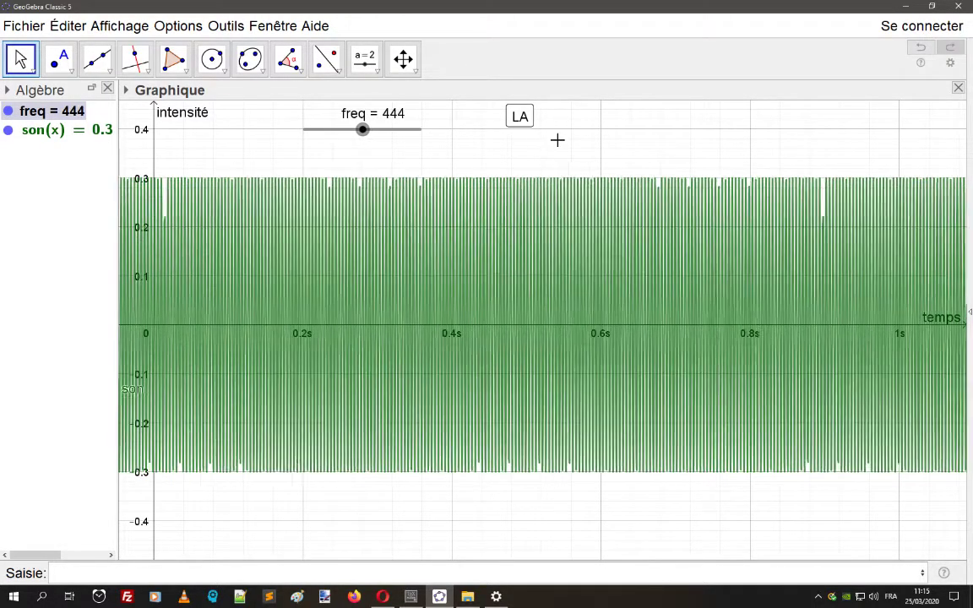
pyautogui.press('Left')
pyautogui.press('Left')
pyautogui.press('Left')
pyautogui.press('Left')
pyautogui.press('Left')
pyautogui.press('Left')
pyautogui.press('Left')
pyautogui.press('Left')
pyautogui.press('Left')
pyautogui.press('Left')
pyautogui.press('Left')
pyautogui.press('Left')
pyautogui.press('Left')
pyautogui.press('Left')
pyautogui.press('Left')
pyautogui.press('Right')
pyautogui.press('Right')
pyautogui.press('Right')
pyautogui.press('Right')
pyautogui.press('Right')
pyautogui.press('Right')
pyautogui.press('Right')
pyautogui.press('Right')
pyautogui.press('Right')
pyautogui.press('Right')
pyautogui.press('Right')
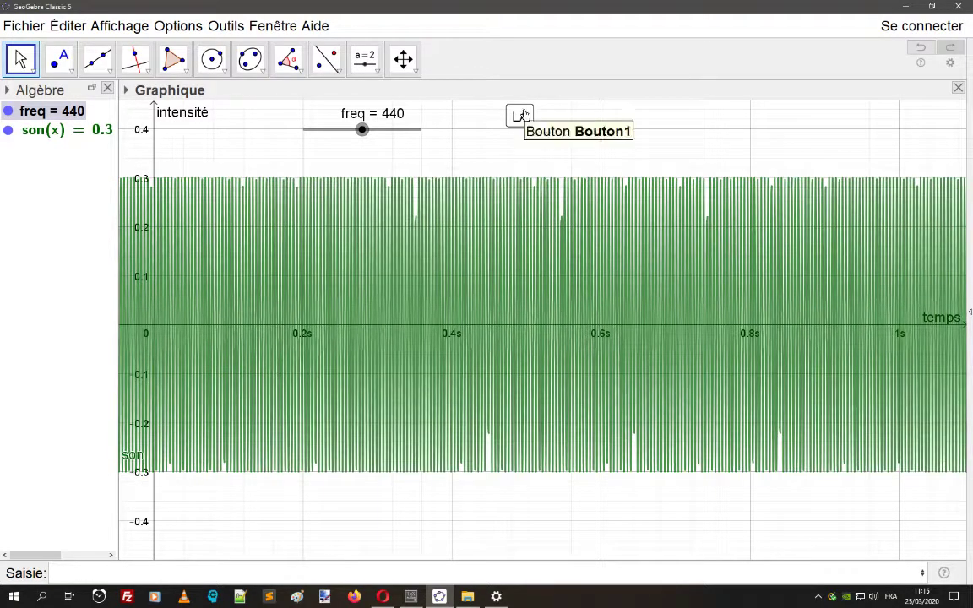
pyautogui.click(522, 117)
# Raise the freq slider to its 880 maximum and play the LA sound several times.
pyautogui.moveTo(363, 131); pyautogui.dragTo(444, 134)
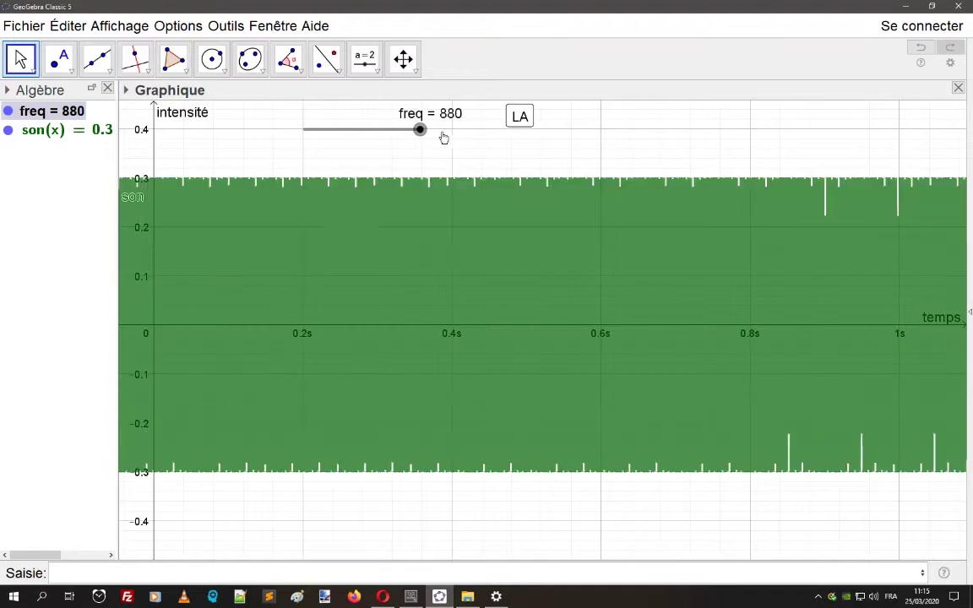
pyautogui.click(523, 121)
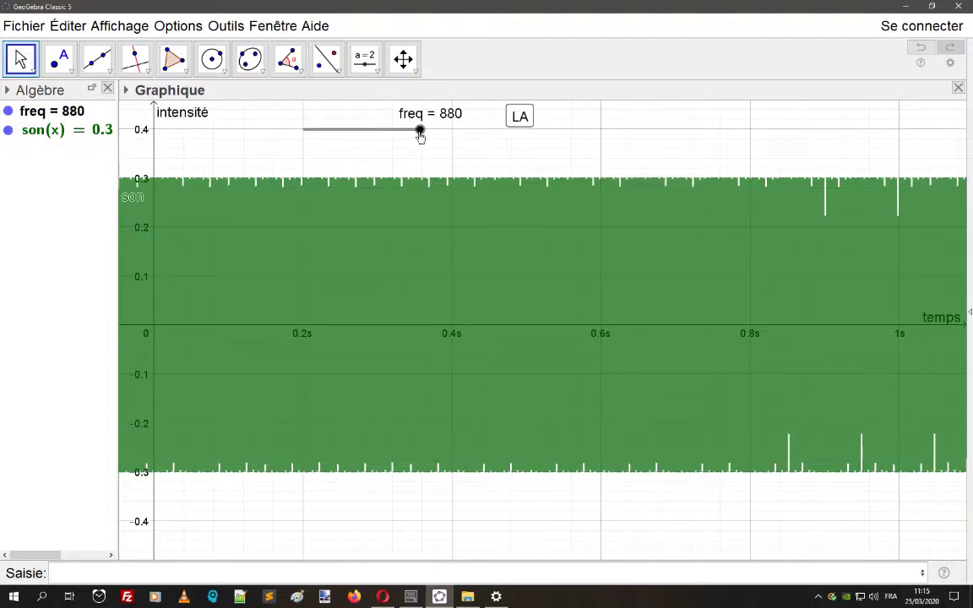
pyautogui.moveTo(413, 135); pyautogui.dragTo(477, 133)
pyautogui.click(522, 117)
pyautogui.click(520, 117)
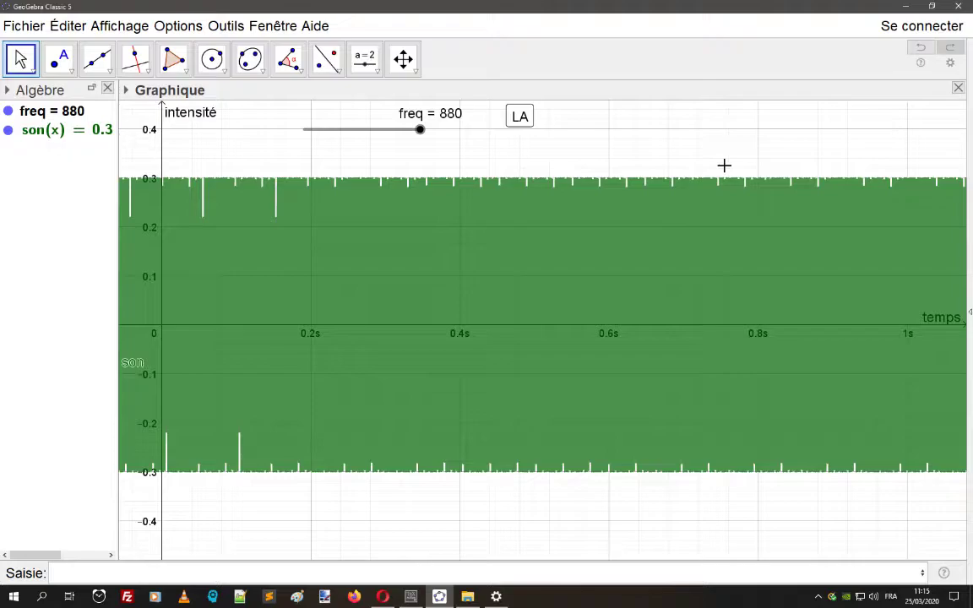
# Hide the label of the son function in the graph.
pyautogui.rightClick(272, 227)
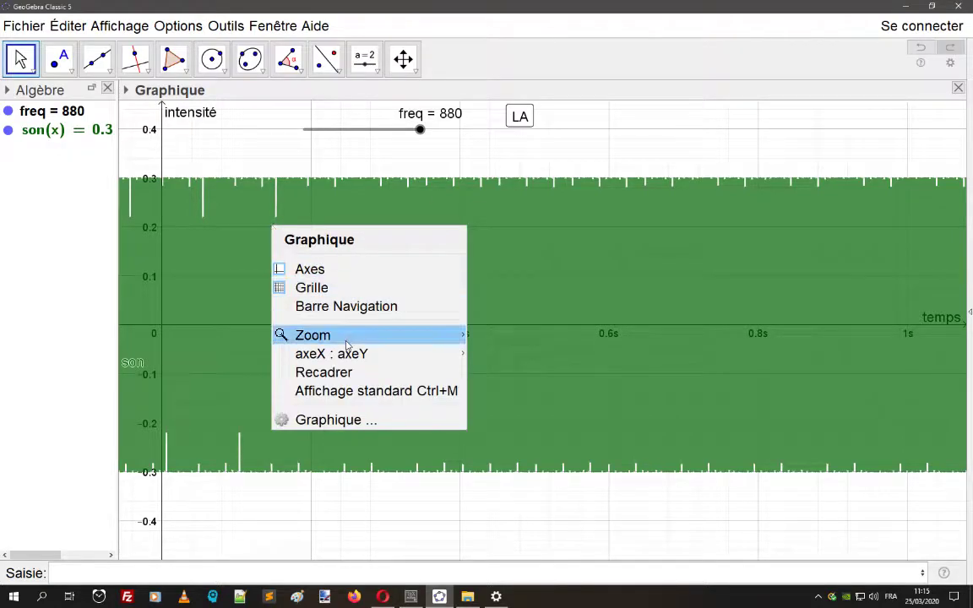
pyautogui.click(49, 196)
pyautogui.rightClick(37, 130)
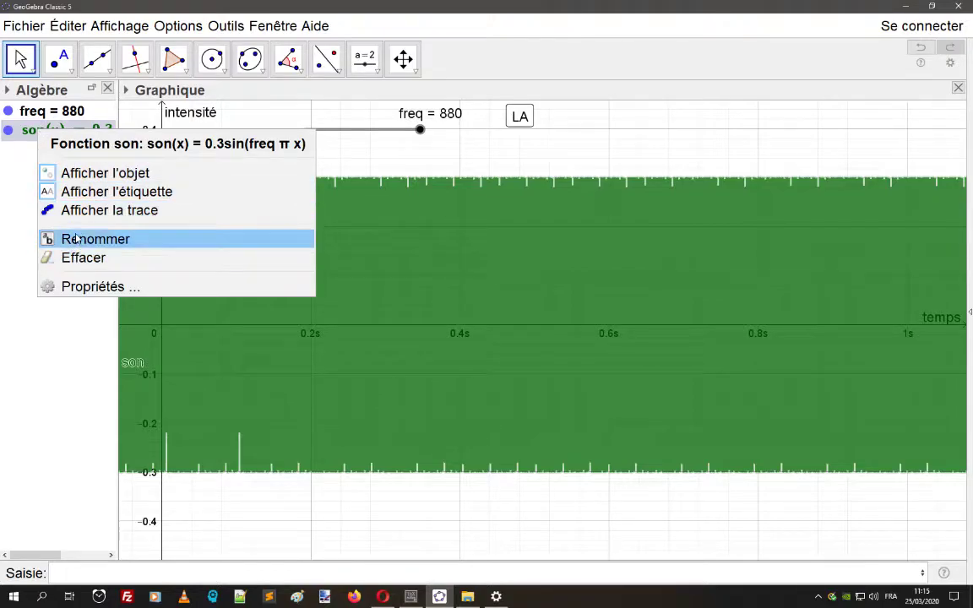
pyautogui.click(83, 192)
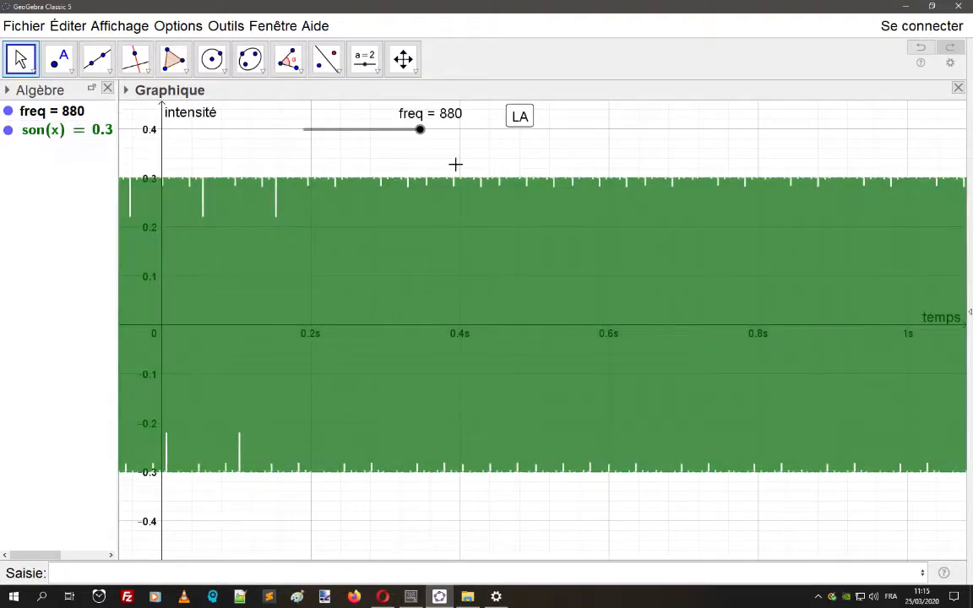
# Play the LA sound with freq at 880, and lower the freq slider to 445.
pyautogui.moveTo(421, 129)
pyautogui.mouseDown()
pyautogui.moveTo(372, 131)
pyautogui.moveTo(434, 128)
pyautogui.mouseUp()
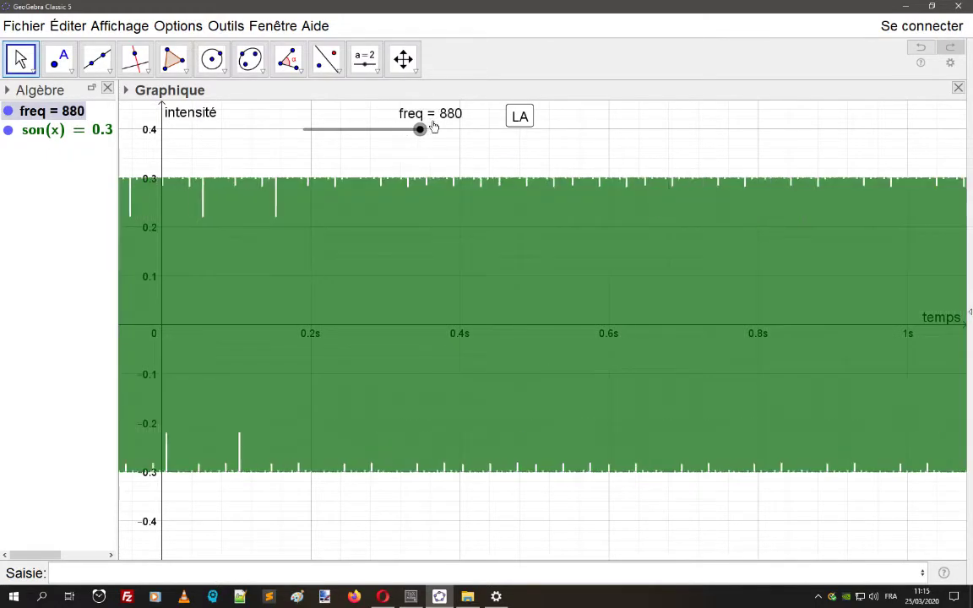
pyautogui.click(519, 116)
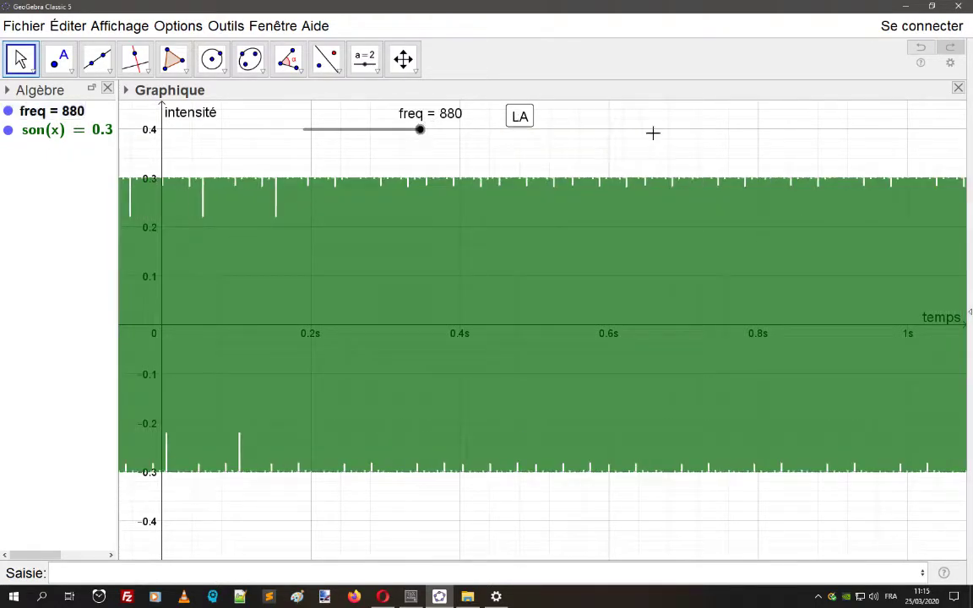
pyautogui.moveTo(421, 129); pyautogui.dragTo(362, 131)
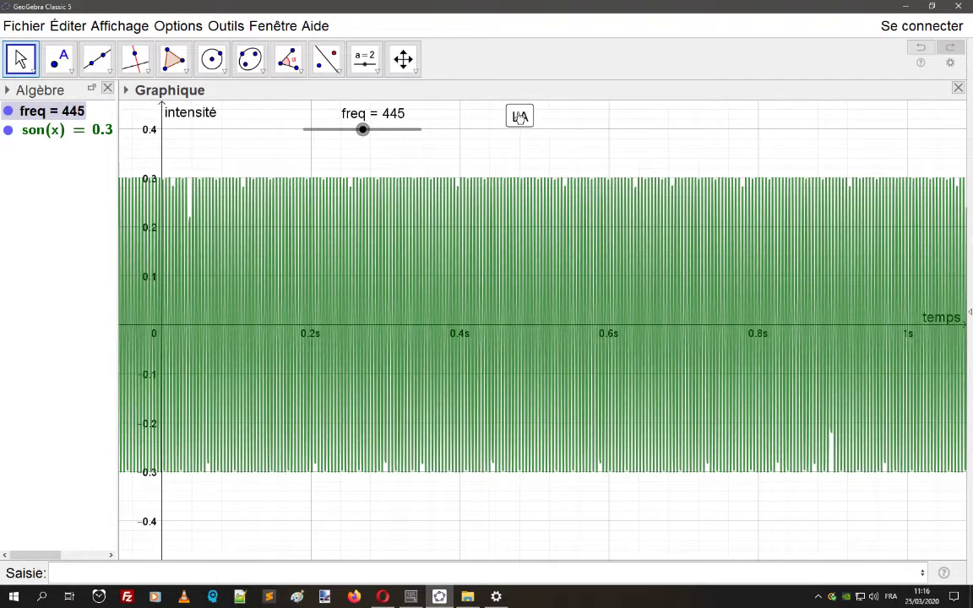
# Change the LA button's on-click script to JouerSon(0.3*sin(440*pi*x), 0, 1), copy it and apply the change.
pyautogui.rightClick(519, 116)
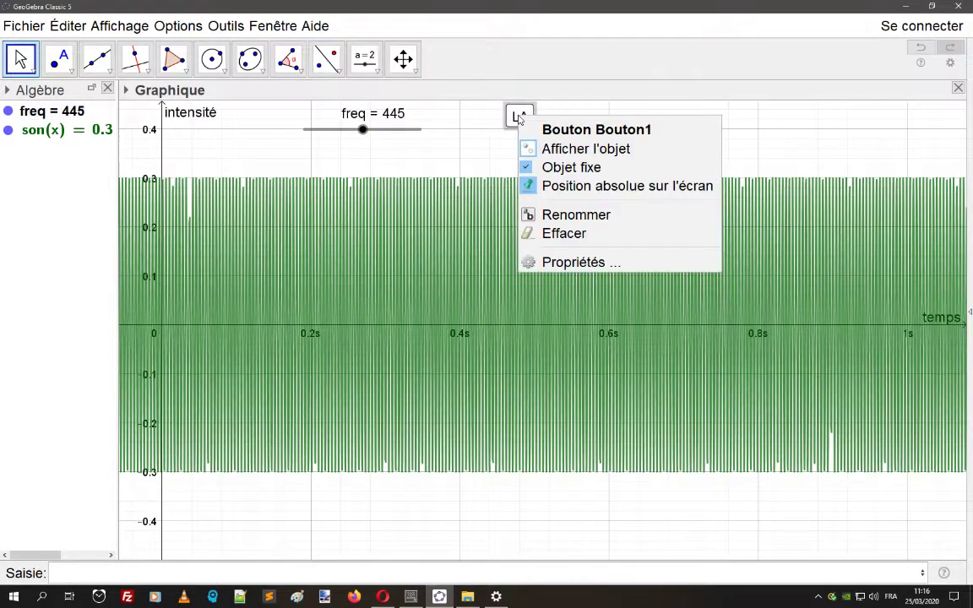
pyautogui.click(574, 263)
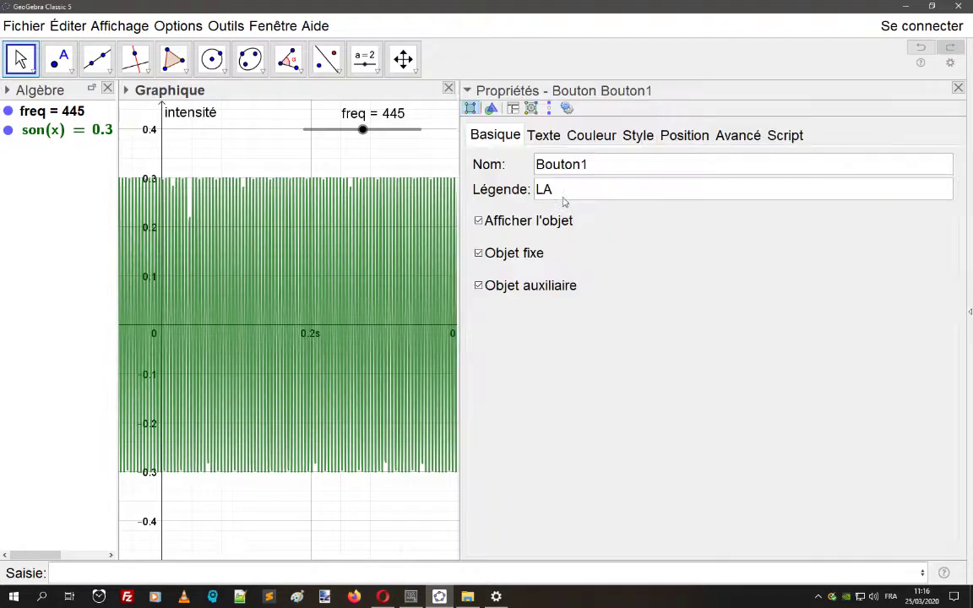
pyautogui.click(787, 136)
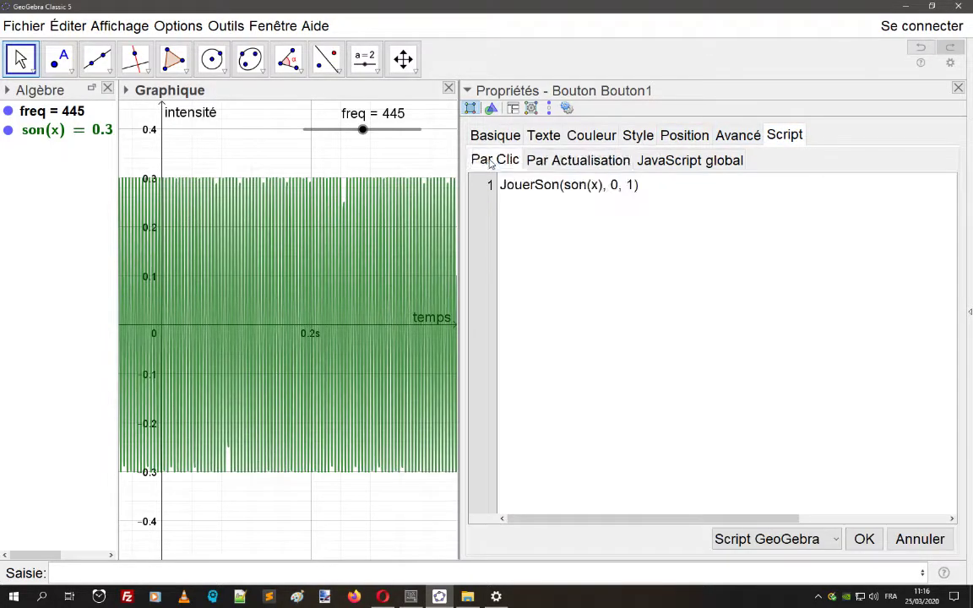
pyautogui.moveTo(562, 185); pyautogui.dragTo(587, 185)
pyautogui.write('sin')
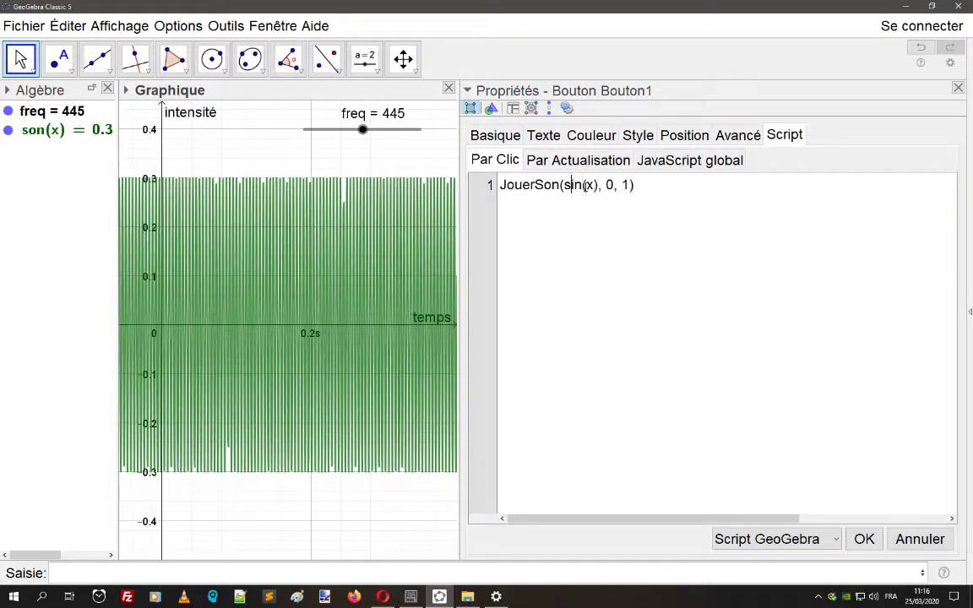
pyautogui.write('0.3*sin(')
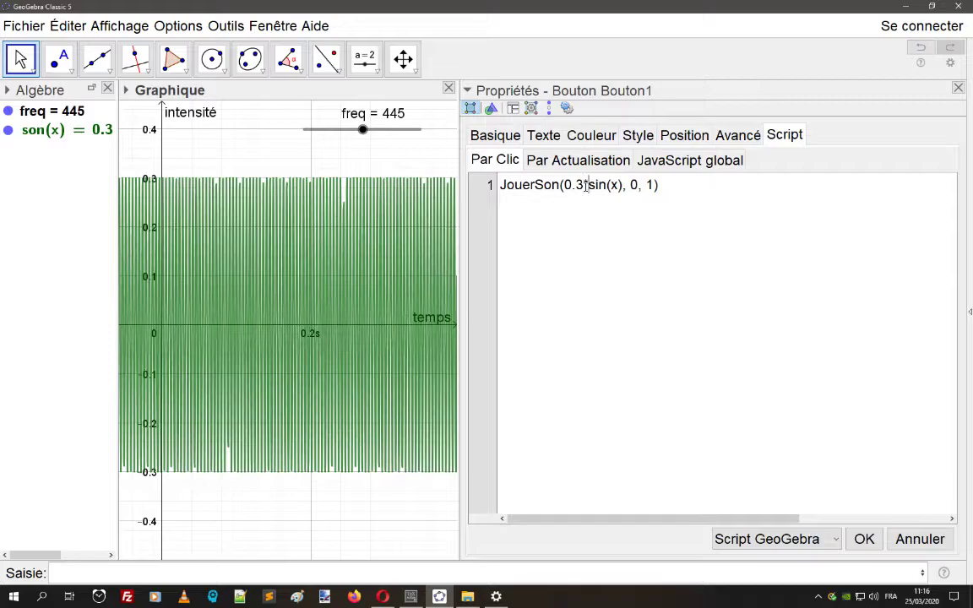
pyautogui.write('440*pi')
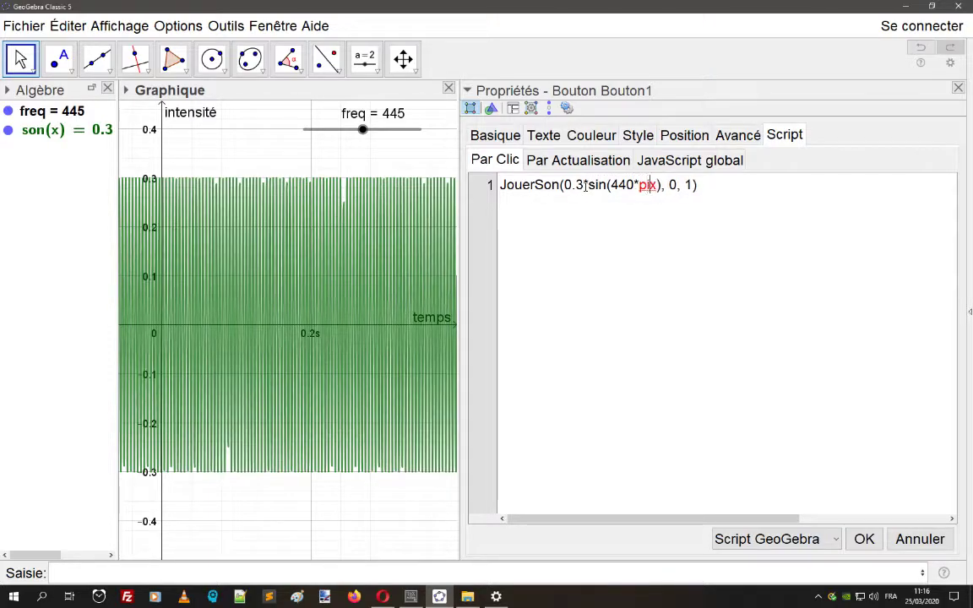
pyautogui.write('*')
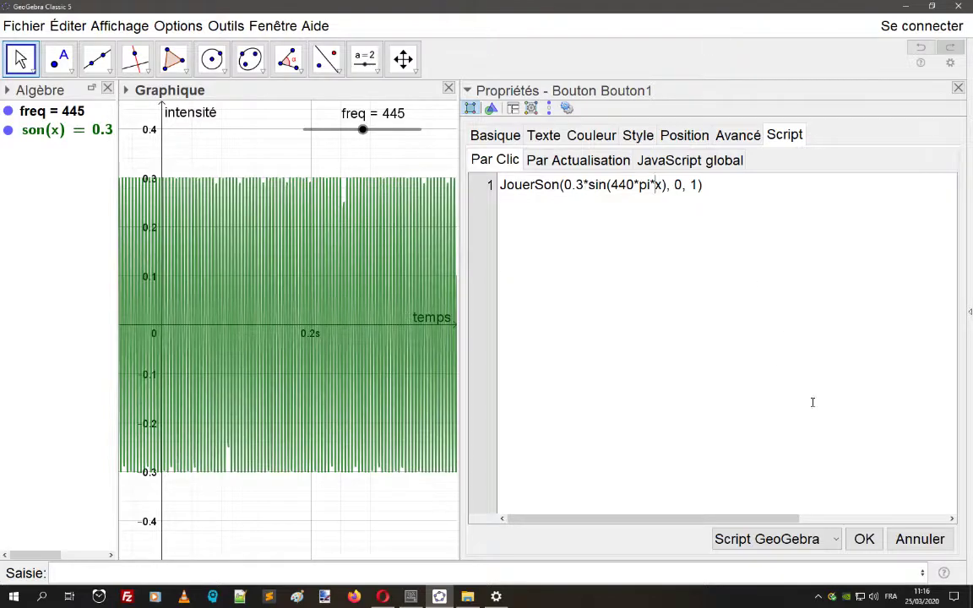
pyautogui.hotkey('ctrl', 'a')
pyautogui.hotkey('ctrl', 'c')
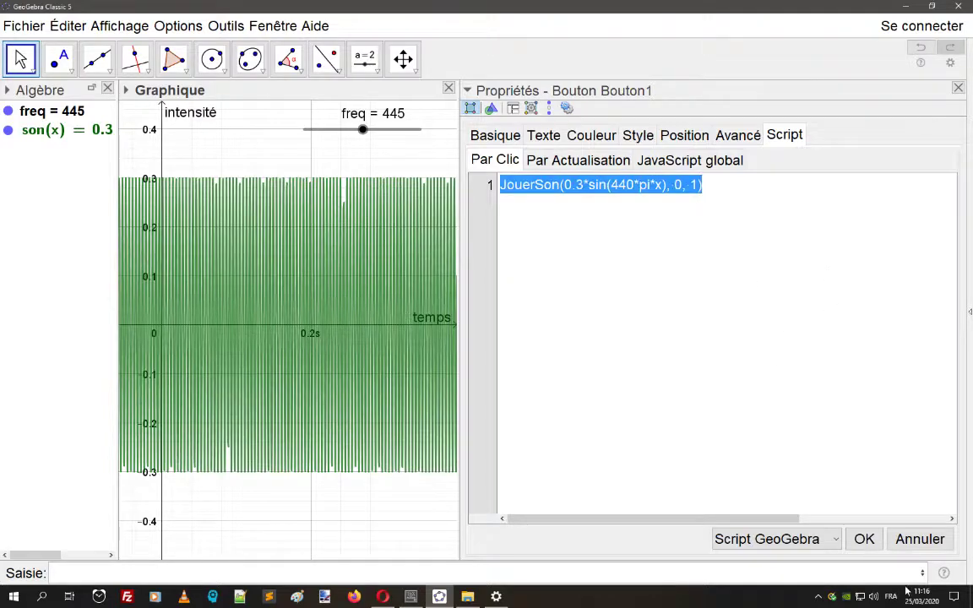
pyautogui.click(858, 539)
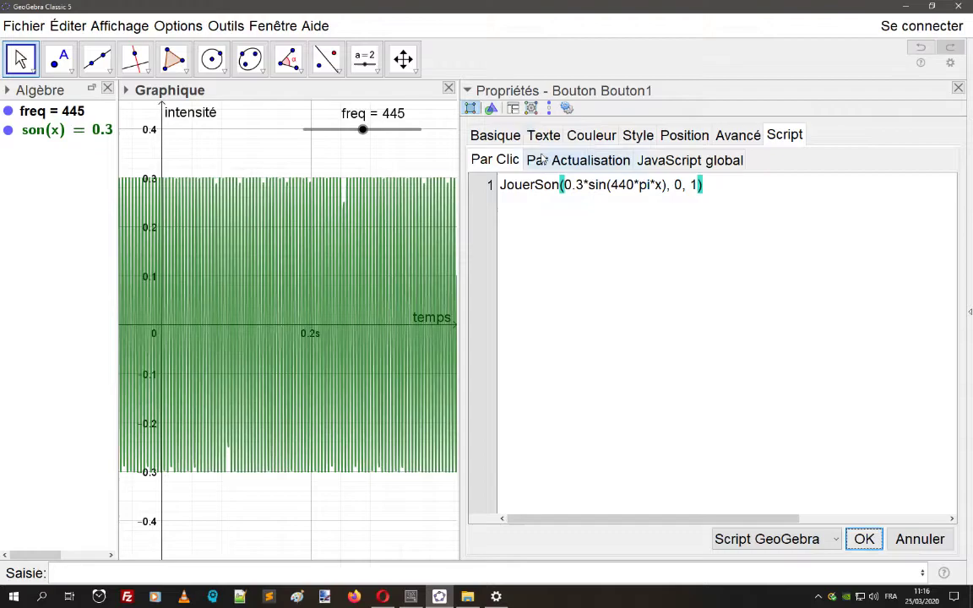
# Set the LA button's caption to LA1 and play its sound.
pyautogui.click(503, 158)
pyautogui.click(509, 140)
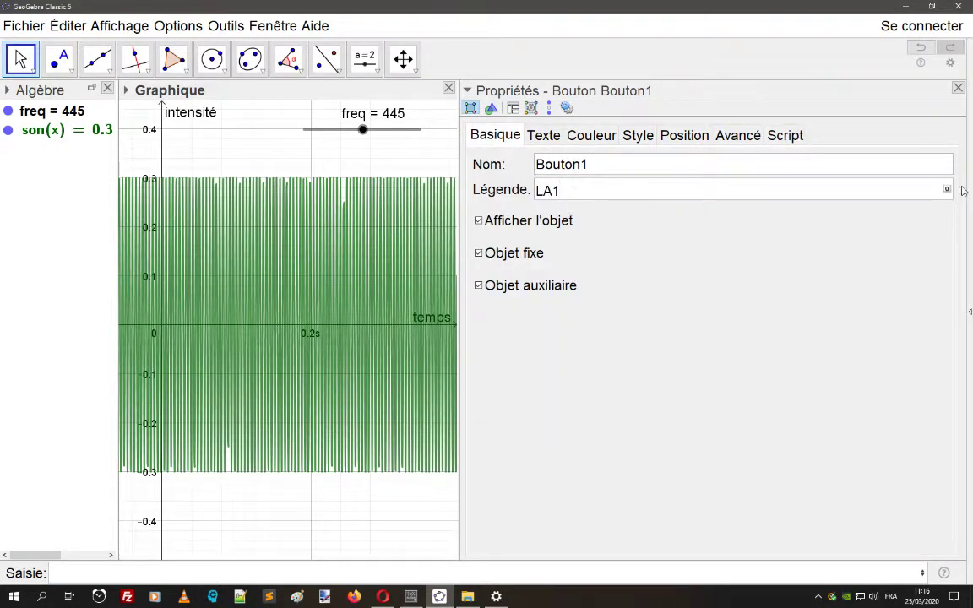
pyautogui.click(957, 88)
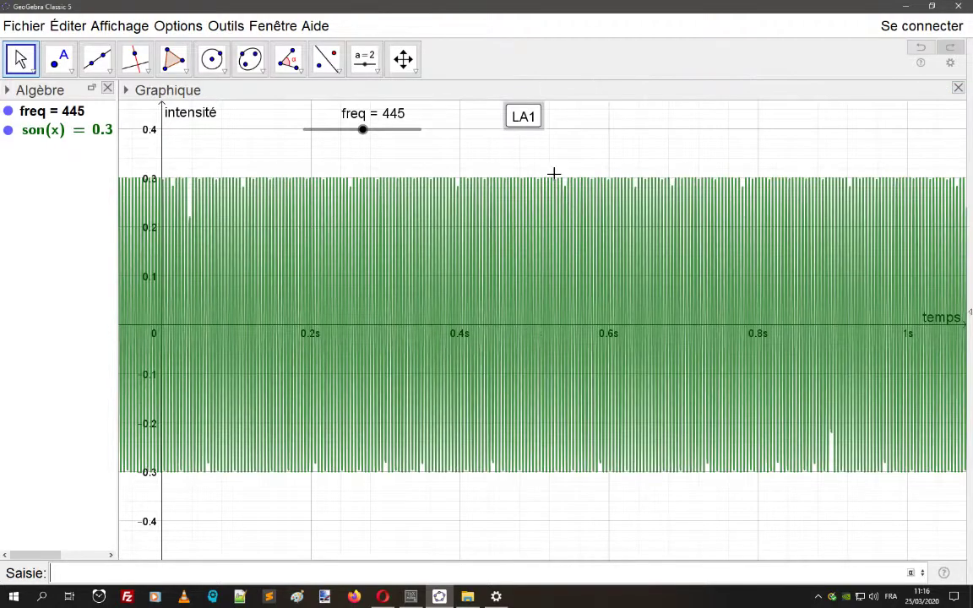
pyautogui.click(526, 116)
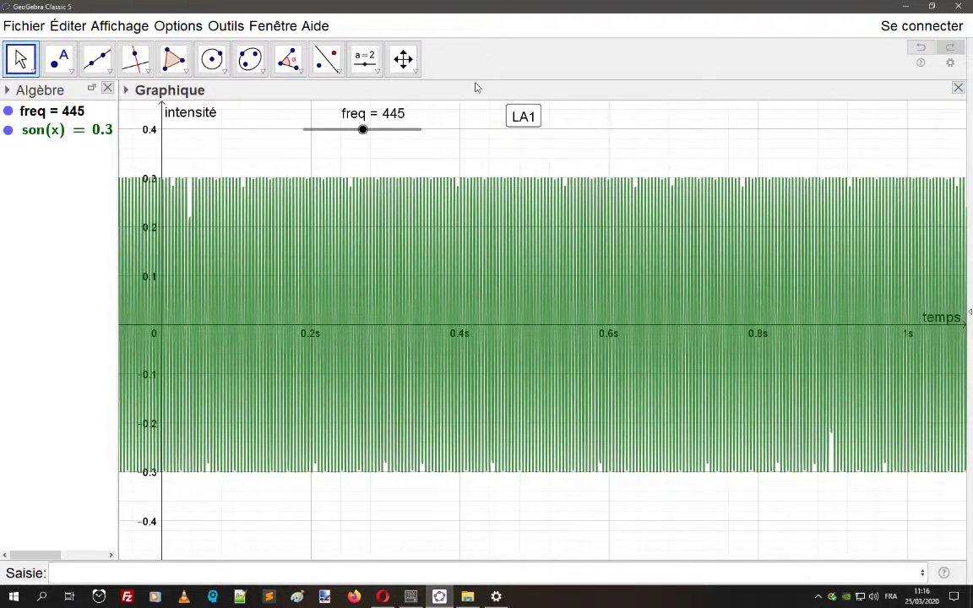
# Create a button captioned LA2 beside LA1 with the script JouerSon(0.3*sin(880*pi*x), 0, 1), adapted from the copied script.
pyautogui.click(364, 59)
pyautogui.click(392, 189)
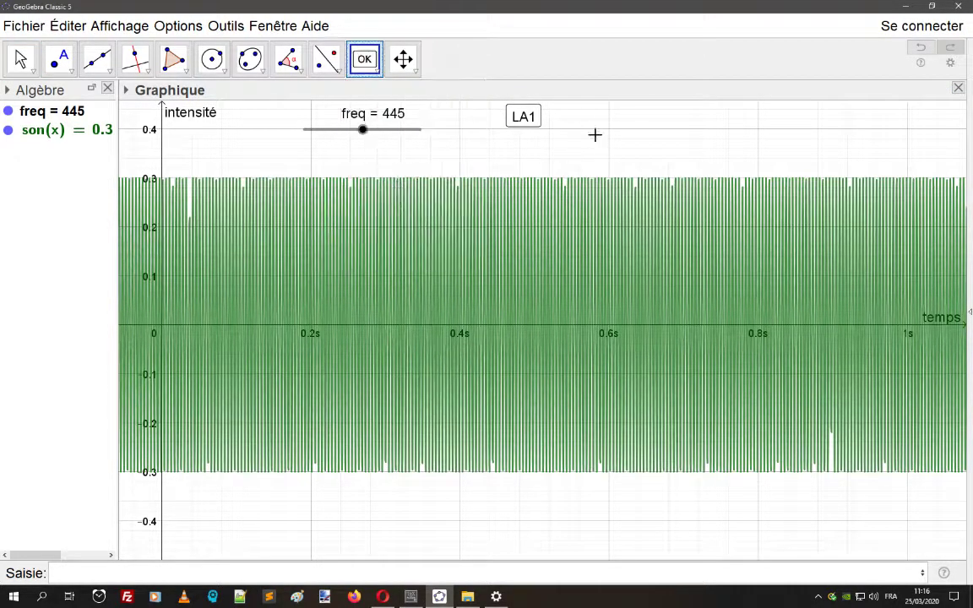
pyautogui.click(595, 136)
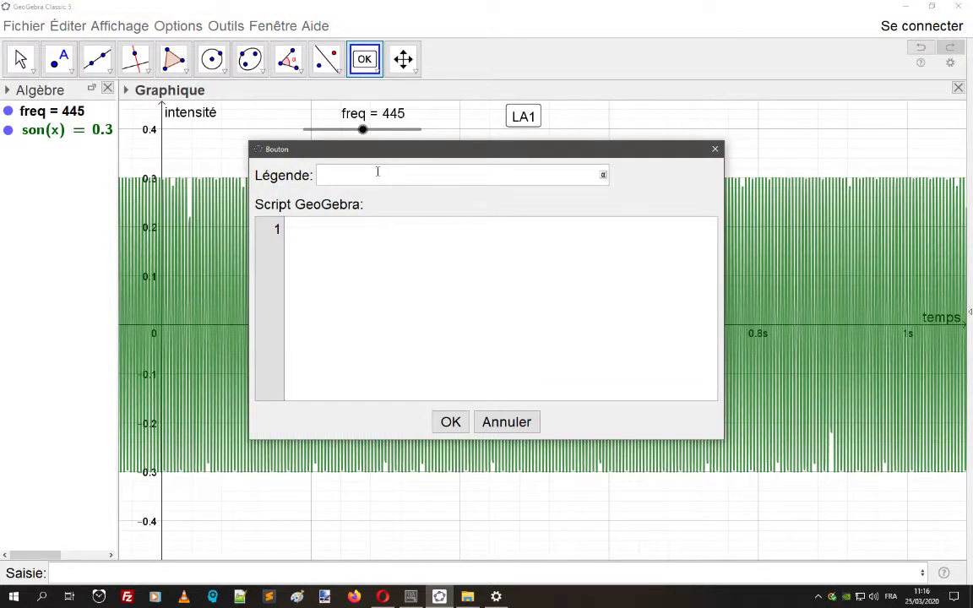
pyautogui.write('LA2')
pyautogui.press('Tab')
pyautogui.hotkey('ctrl', 'v')
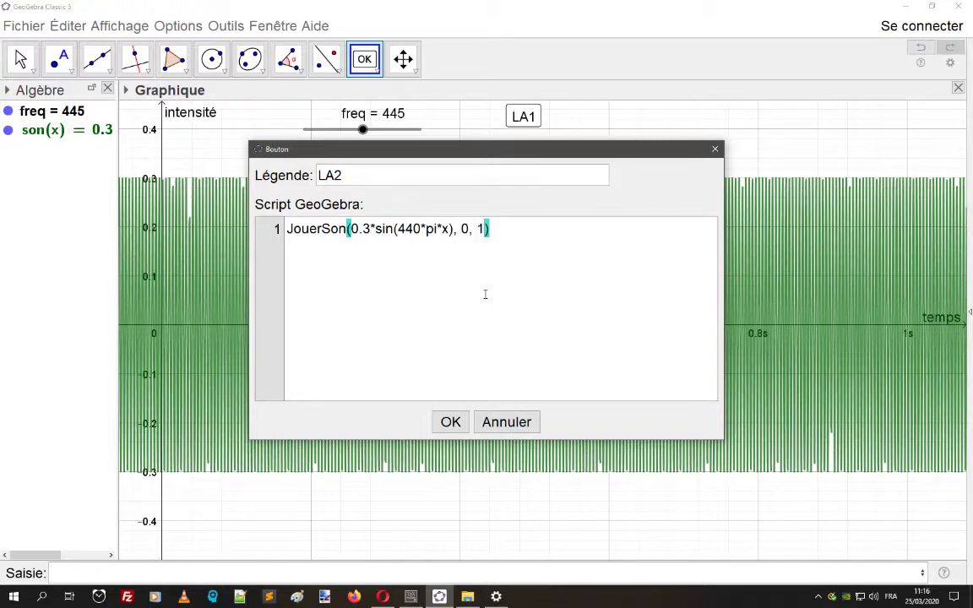
pyautogui.press('Right')
pyautogui.hotkey('shift', 'Left')
pyautogui.hotkey('shift', 'Left')
pyautogui.hotkey('shift', 'Left')
pyautogui.write('880')
pyautogui.click(451, 422)
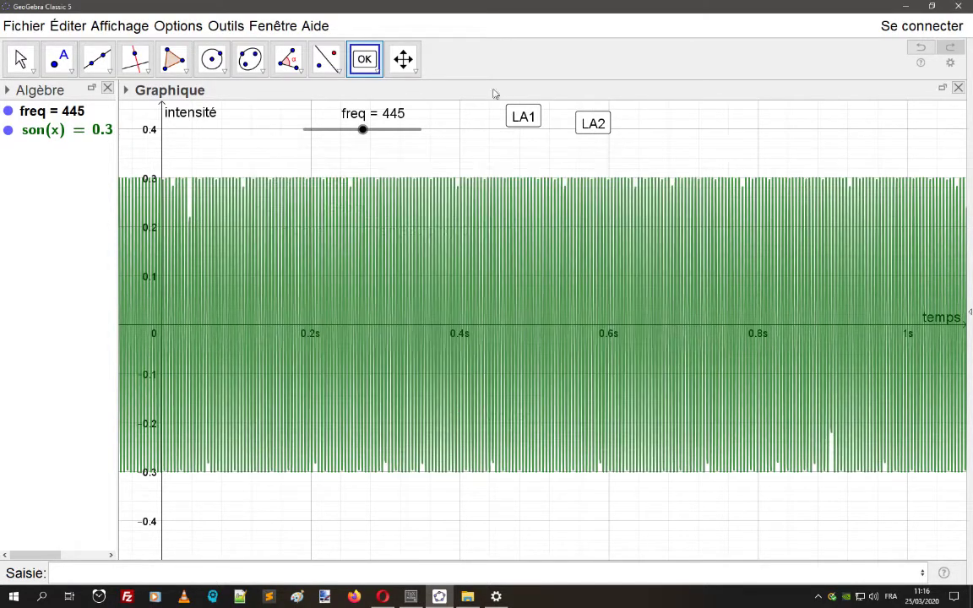
# Unlock the LA2 button, move it directly next to LA1, and make it a fixed object again.
pyautogui.press('Escape')
pyautogui.rightClick(597, 123)
pyautogui.click(605, 172)
pyautogui.moveTo(599, 134); pyautogui.dragTo(580, 128)
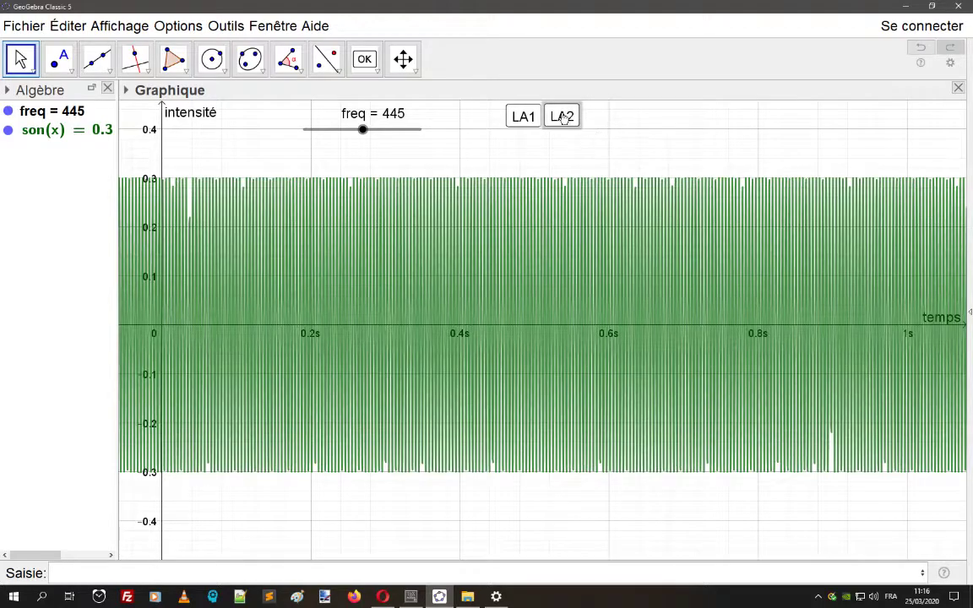
pyautogui.rightClick(560, 116)
pyautogui.click(608, 163)
# Check the fixed-object and absolute screen position options of the LA1 and LA2 buttons.
pyautogui.rightClick(518, 116)
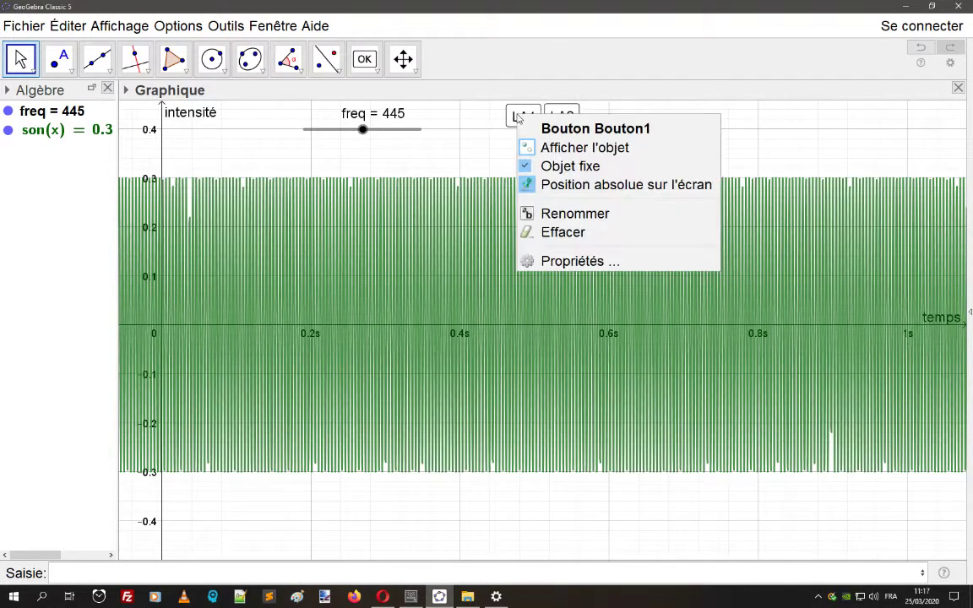
pyautogui.click(774, 142)
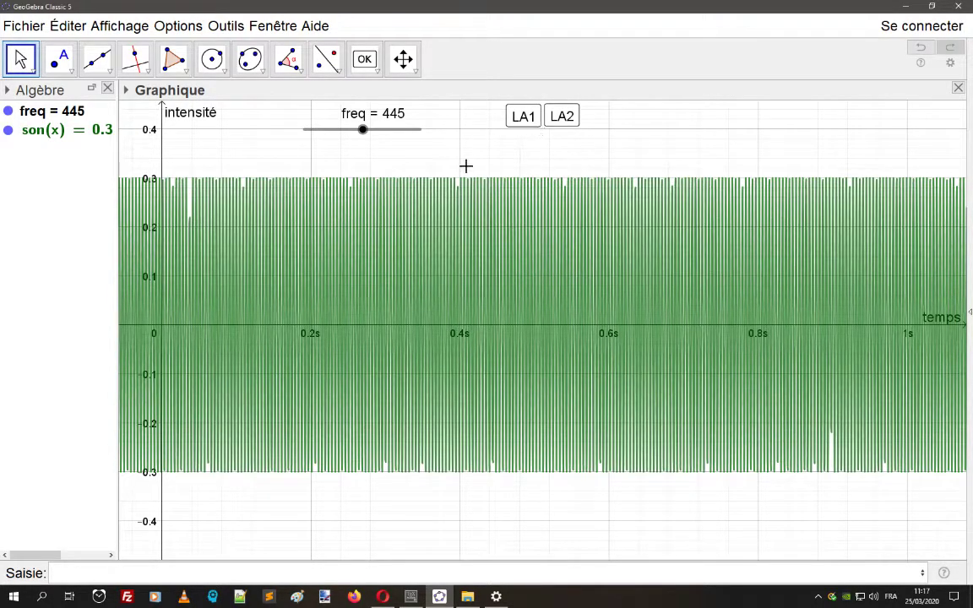
pyautogui.moveTo(493, 143); pyautogui.dragTo(486, 149)
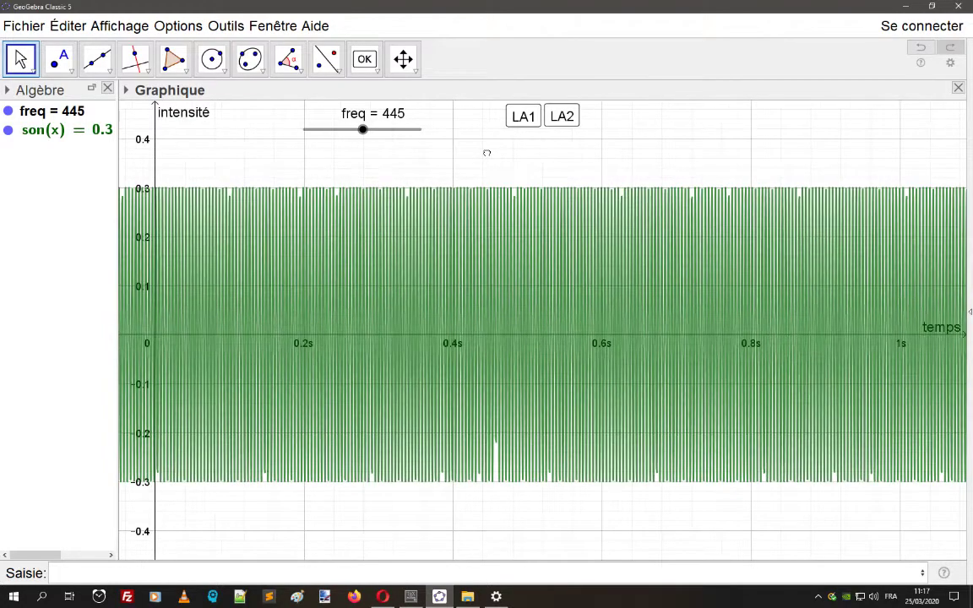
pyautogui.rightClick(560, 116)
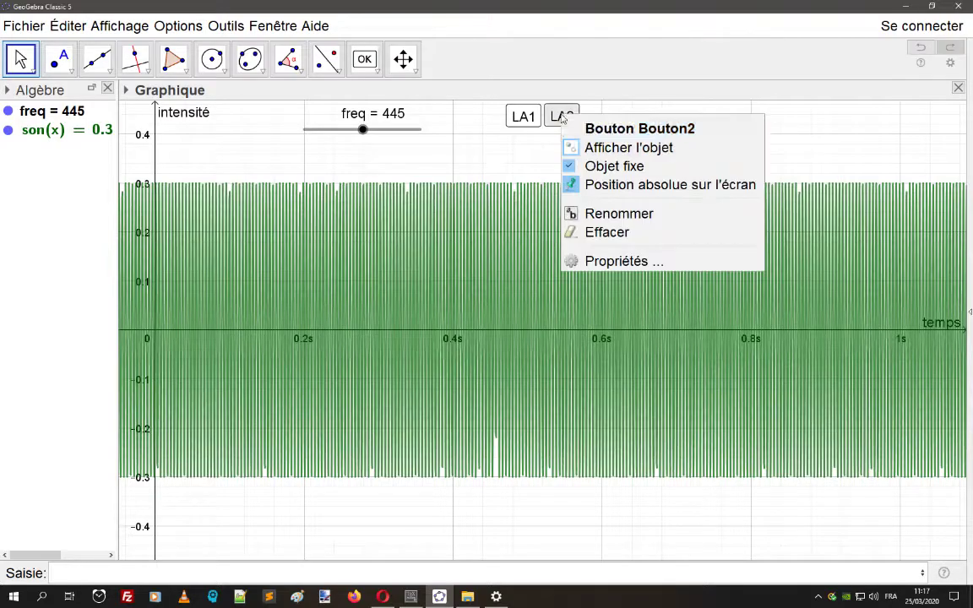
# Review the LA2 button's click script in its properties, close them, and play the LA2 sound.
pyautogui.click(615, 261)
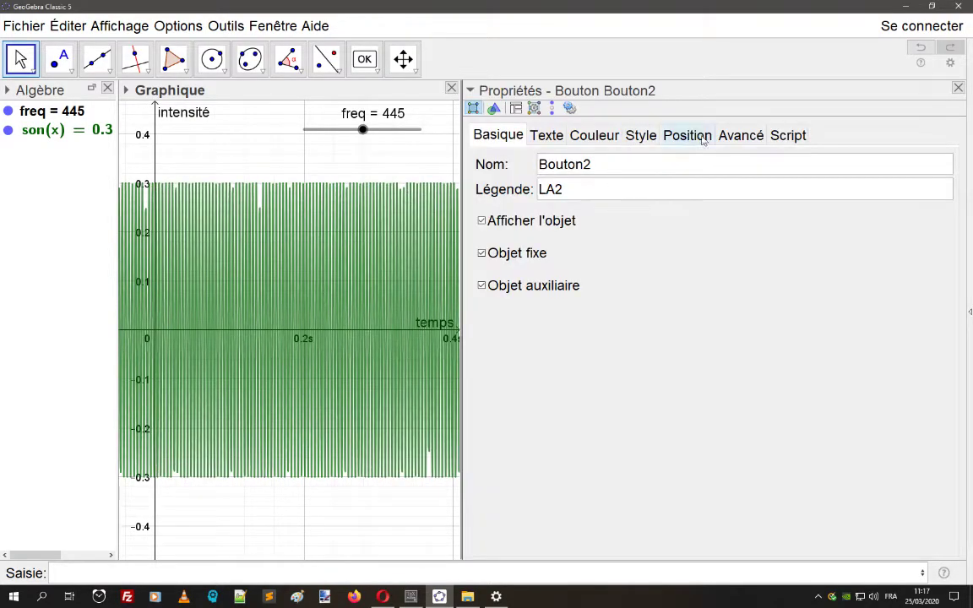
pyautogui.click(773, 133)
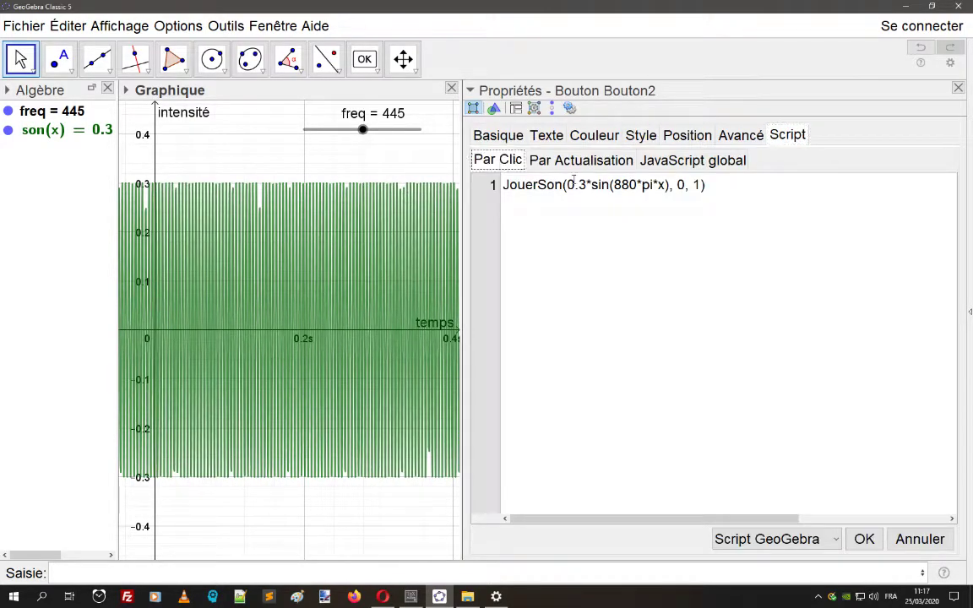
pyautogui.click(863, 539)
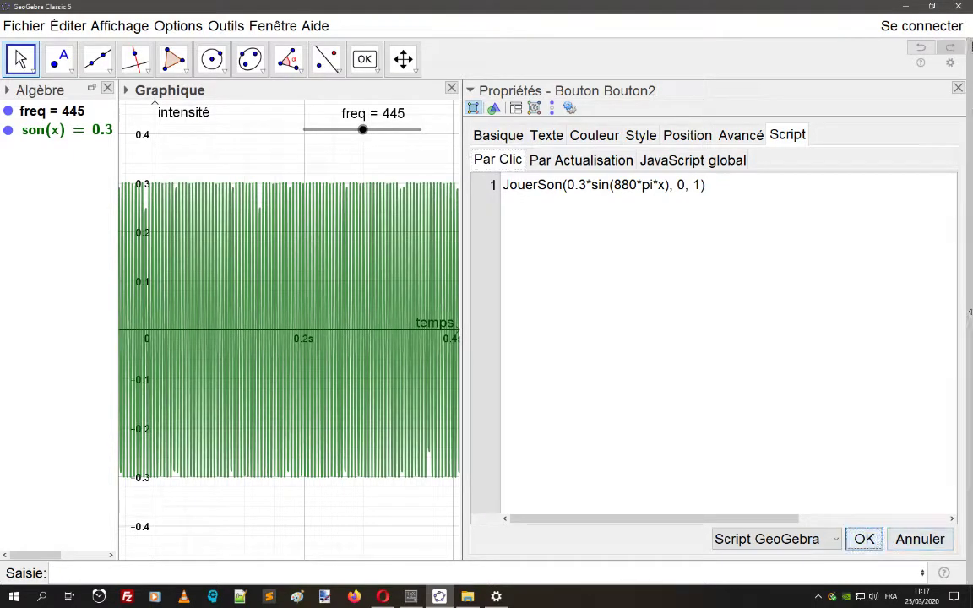
pyautogui.click(958, 87)
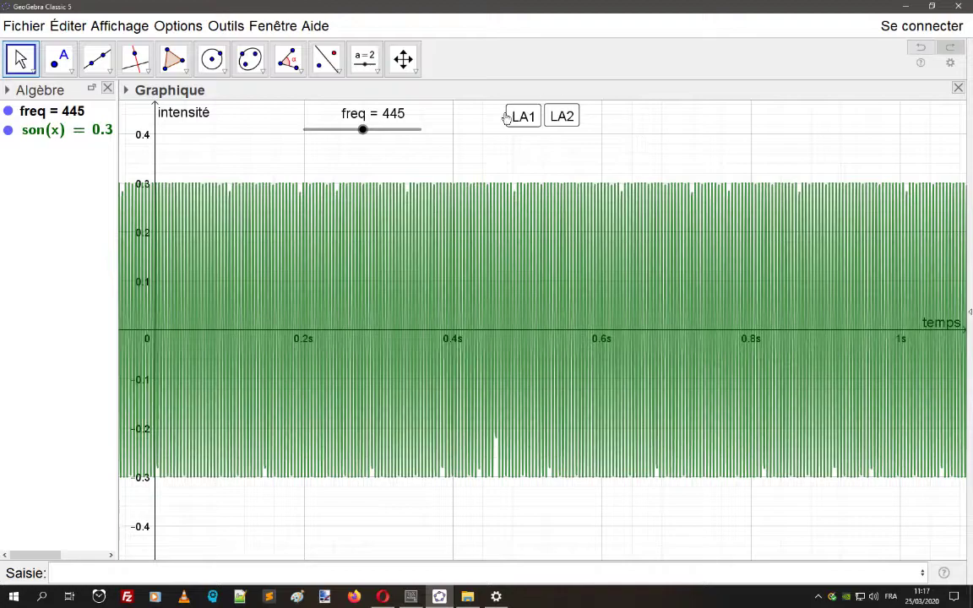
pyautogui.click(552, 112)
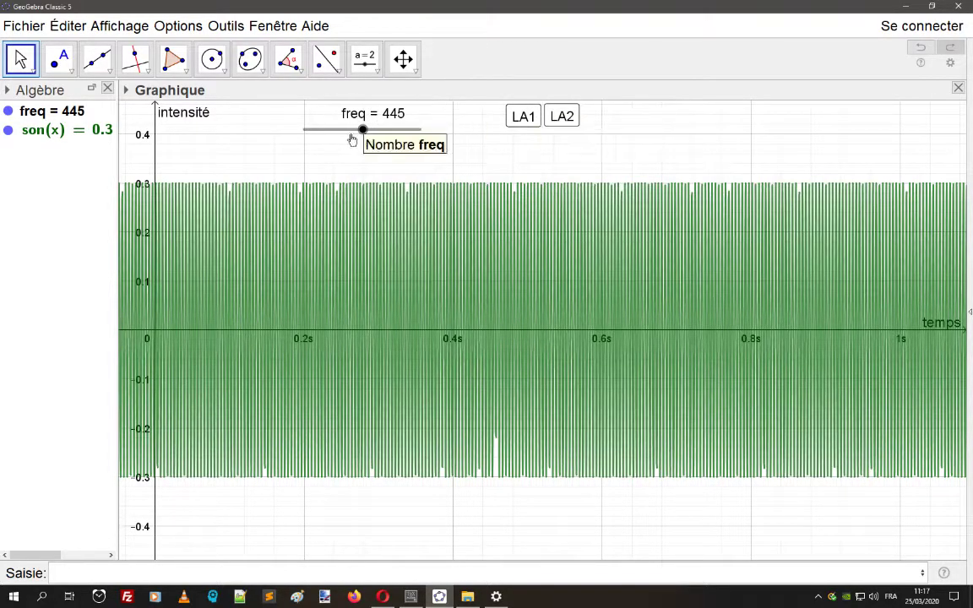
# Set the freq slider to 220, play the sound with JouerSon(son(x), 0, 1), and play LA1 for comparison.
pyautogui.moveTo(361, 132); pyautogui.dragTo(333, 129)
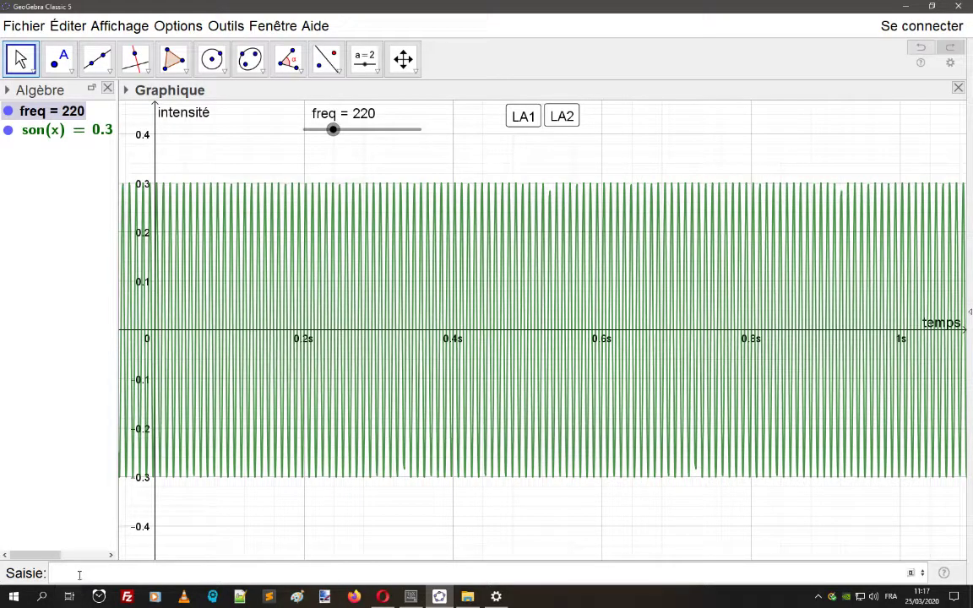
pyautogui.click(78, 574)
pyautogui.press('Up')
pyautogui.press('Return')
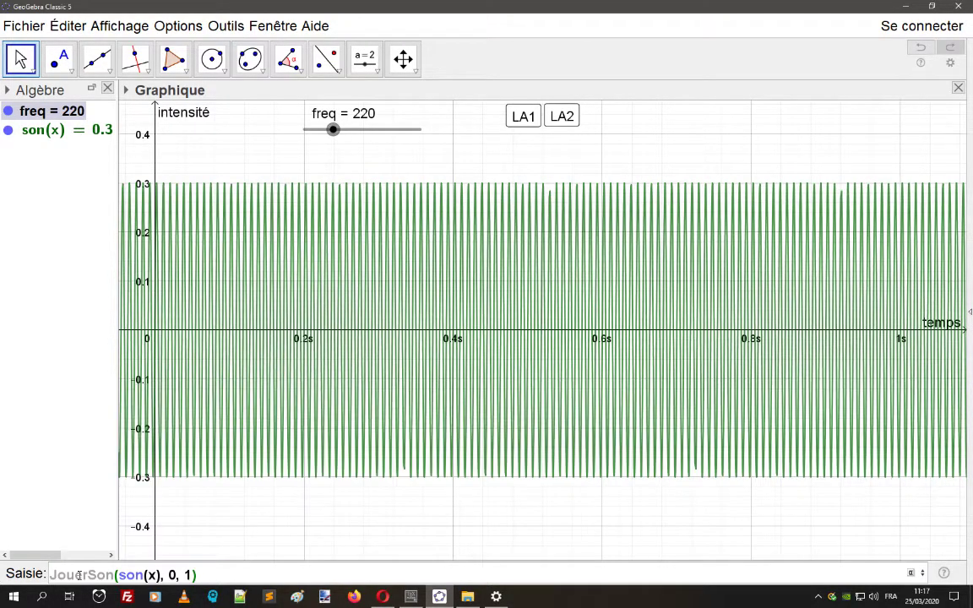
pyautogui.press('Return')
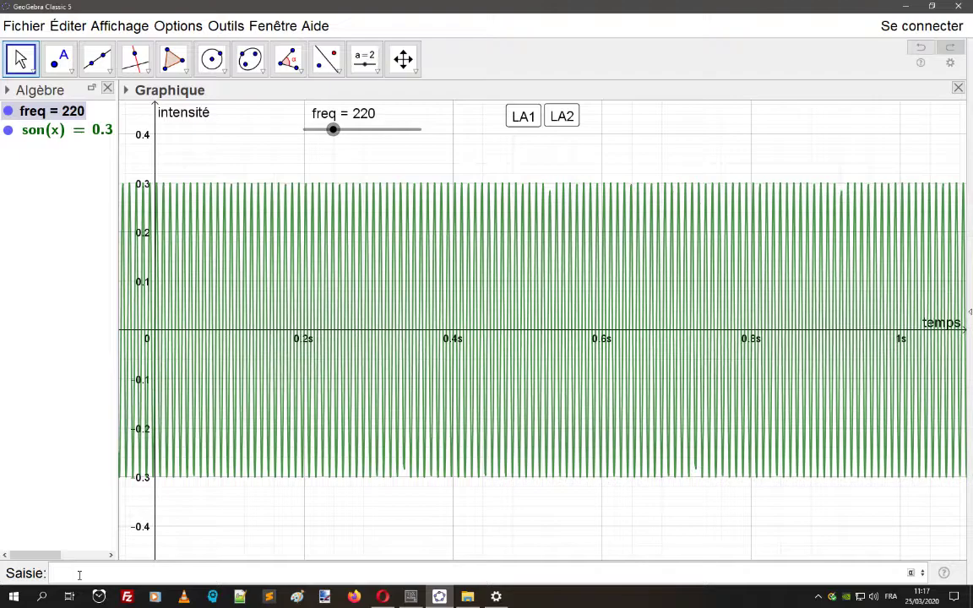
pyautogui.click(519, 115)
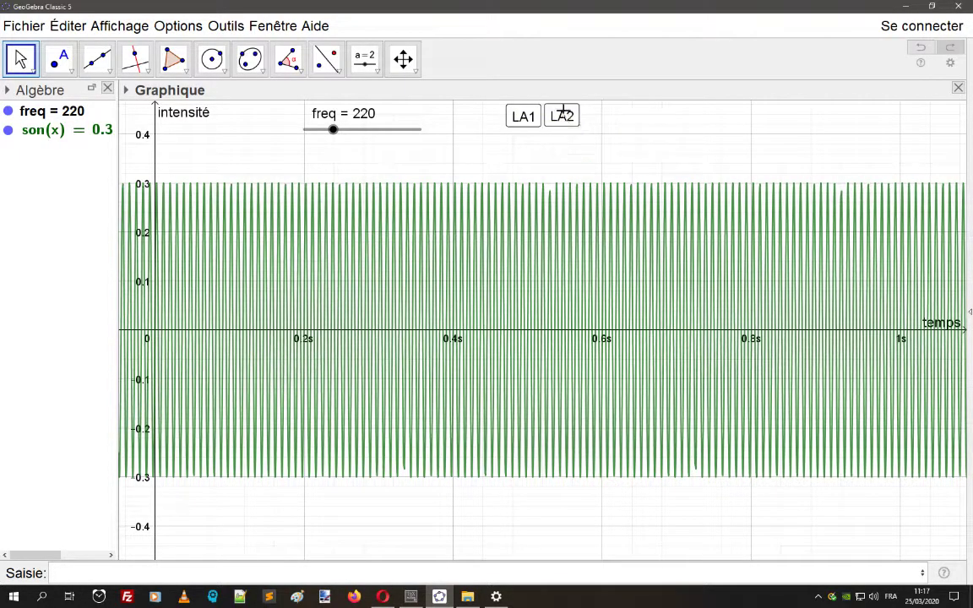
# Replay JouerSon(son(x), 0, 1) at frequency 220, and compare it with the sounds of the LA1 and LA2 buttons.
pyautogui.click(59, 570)
pyautogui.press('Up')
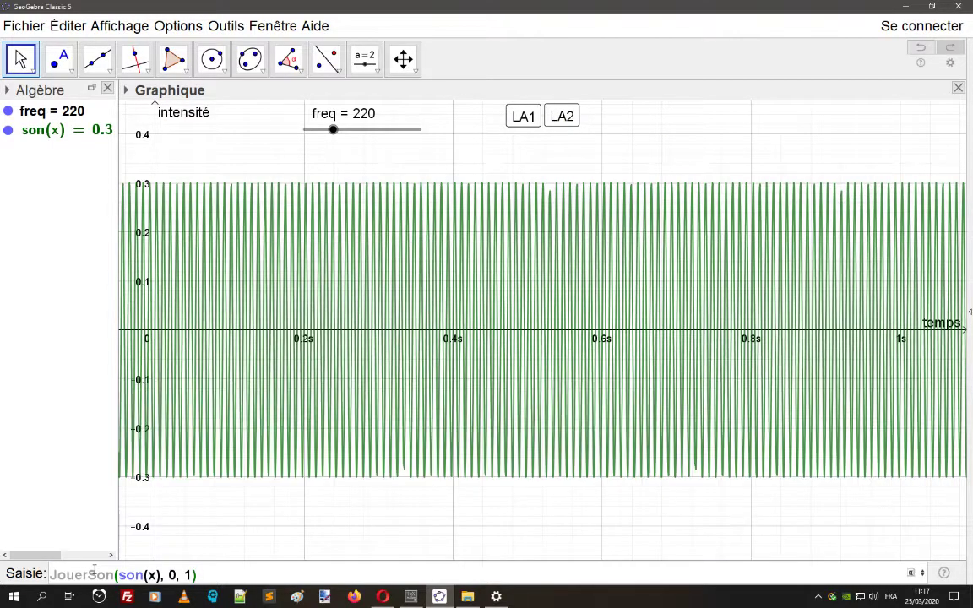
pyautogui.press('Return')
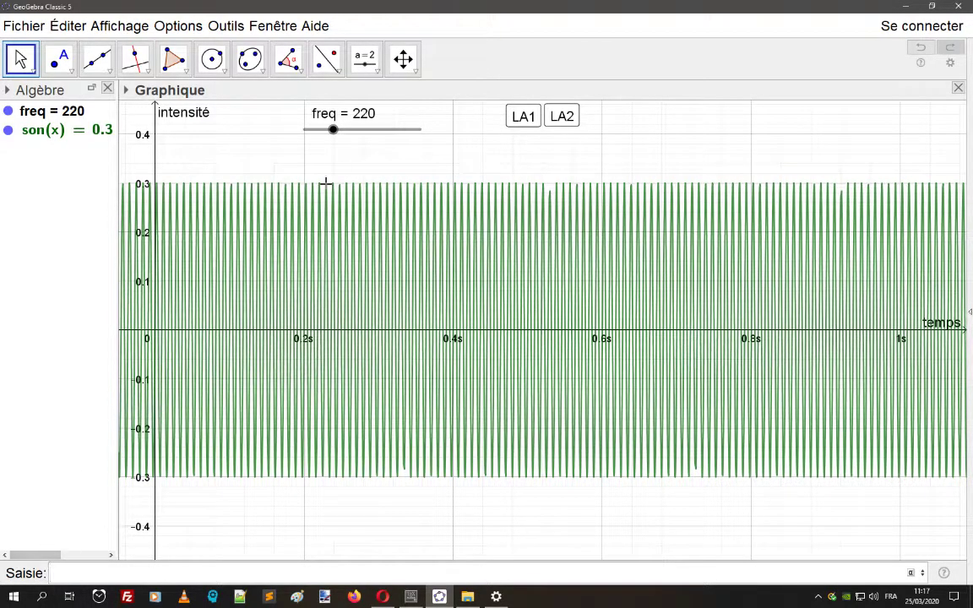
pyautogui.click(526, 118)
pyautogui.click(525, 117)
pyautogui.click(559, 115)
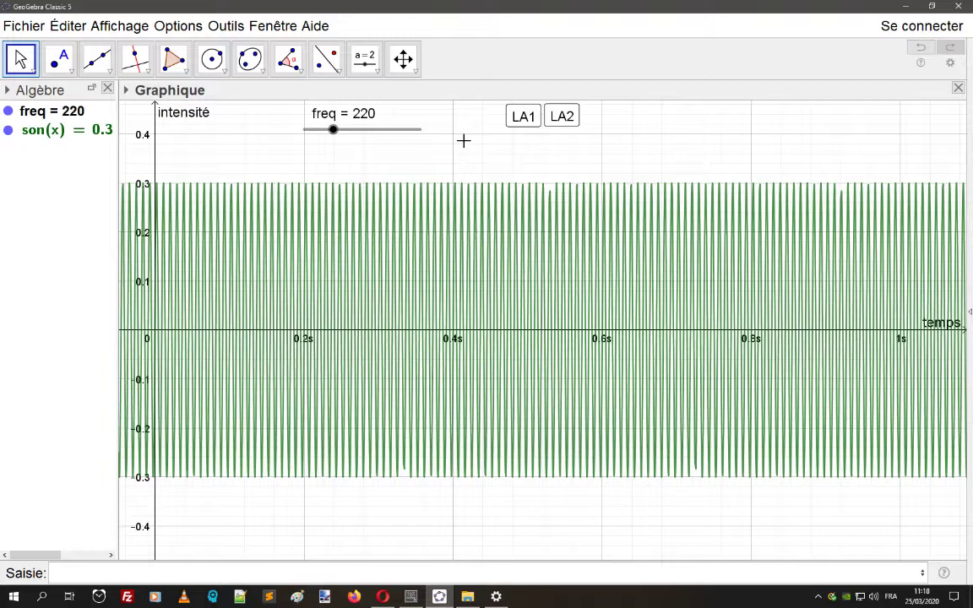
# Sweep the freq slider back and forth, ending at 880, to show how the curve changes.
pyautogui.moveTo(333, 129); pyautogui.dragTo(429, 138)
pyautogui.click(341, 130)
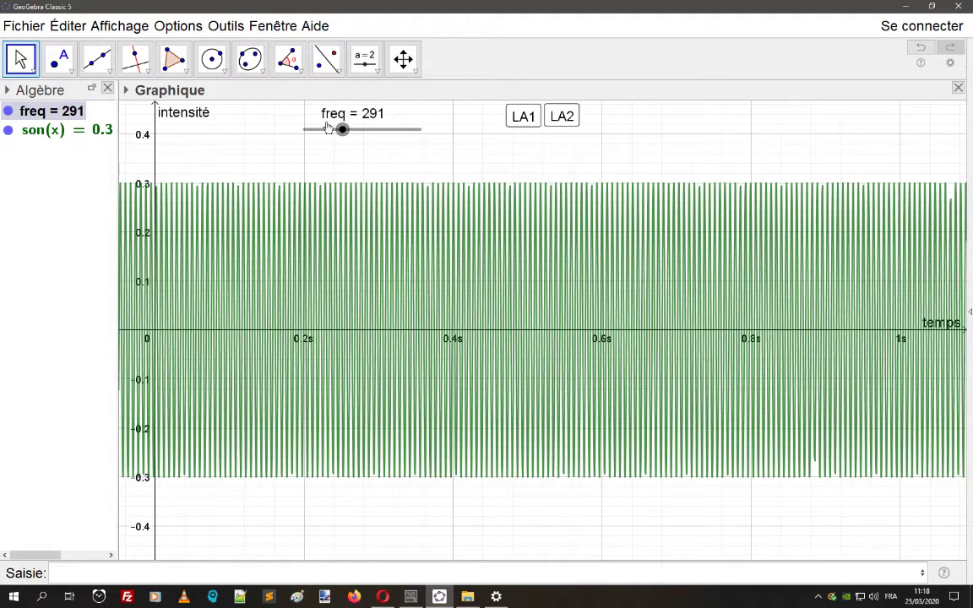
pyautogui.moveTo(343, 130); pyautogui.dragTo(440, 141)
pyautogui.click(292, 149)
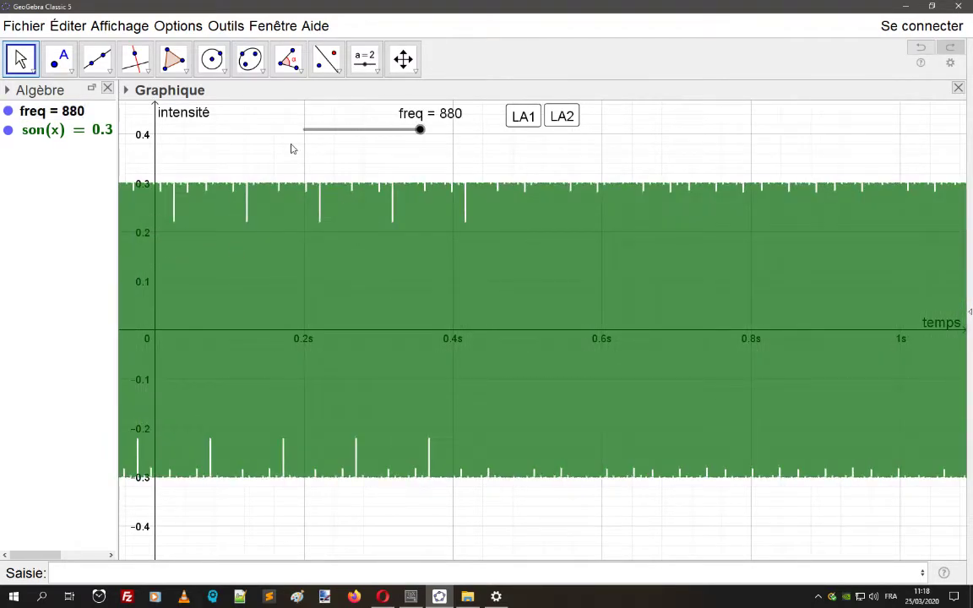
# Set the freq slider to 568 and play JouerSon(son(x), 0, 1) alternately with LA1, twice.
pyautogui.moveTo(419, 132); pyautogui.dragTo(380, 133)
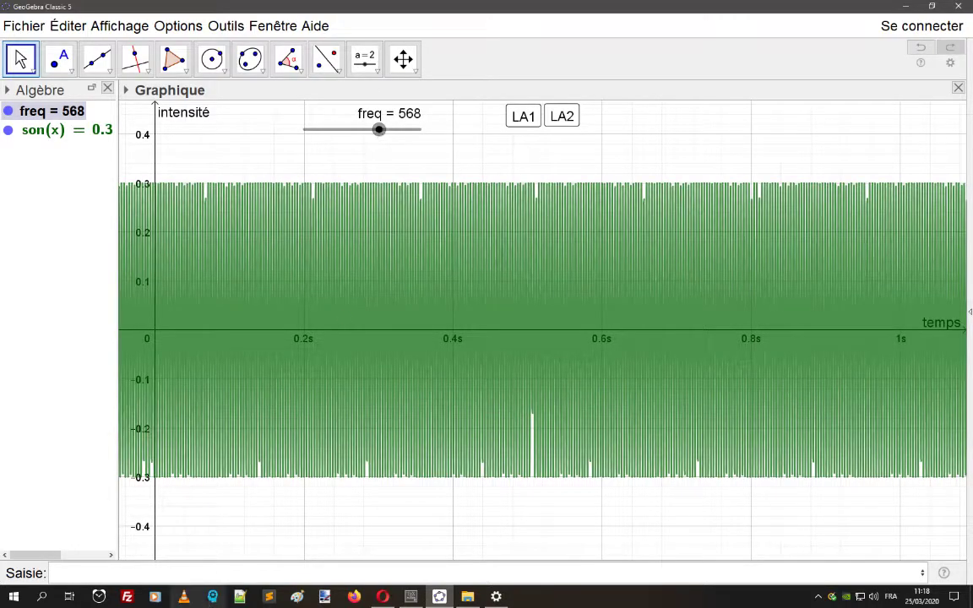
pyautogui.click(66, 574)
pyautogui.press('Up')
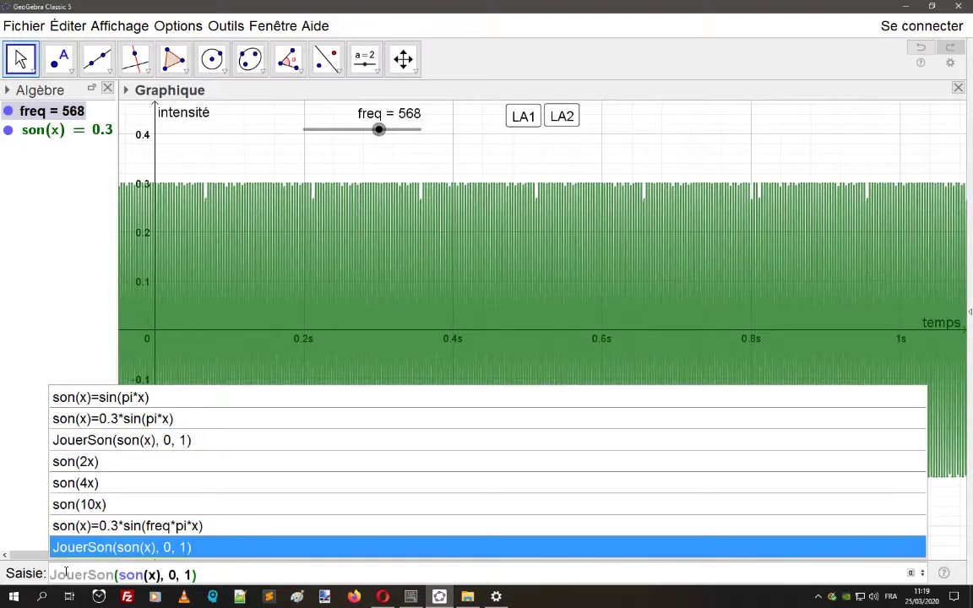
pyautogui.press('Return')
pyautogui.click(522, 116)
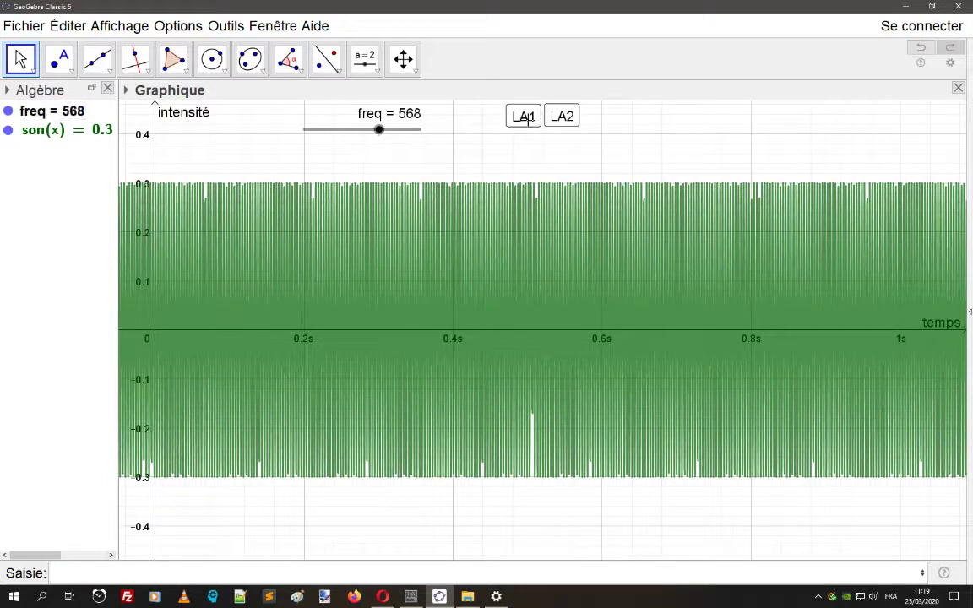
pyautogui.click(135, 579)
pyautogui.press('Up')
pyautogui.press('Return')
pyautogui.click(523, 117)
# Set the freq slider to 471, play JouerSon(son(x), 0, 1), and compare it with LA1.
pyautogui.moveTo(379, 129); pyautogui.dragTo(365, 129)
pyautogui.click(114, 572)
pyautogui.press('Up')
pyautogui.press('Return')
pyautogui.press('Return')
pyautogui.click(522, 117)
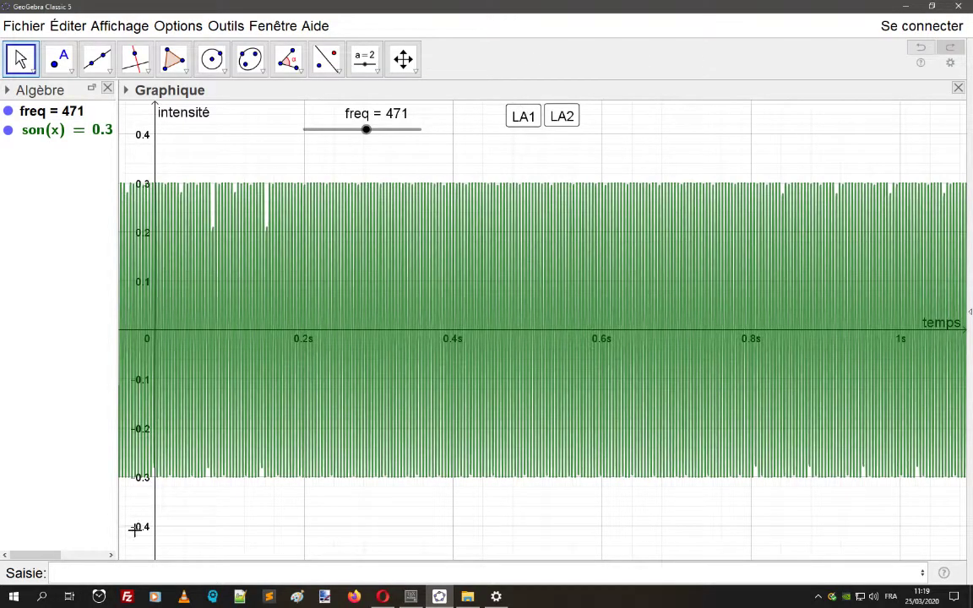
# Replay JouerSon(son(x), 0, 1) at frequency 471, followed by LA1, for a second comparison.
pyautogui.click(106, 573)
pyautogui.press('Up')
pyautogui.press('Return')
pyautogui.press('Return')
pyautogui.click(519, 116)
# Extend the recalled sound command to JouerSon(son(x)+son(1.1*x), 0, 1) and play the combined sound.
pyautogui.click(157, 572)
pyautogui.press('Up')
pyautogui.press('Return')
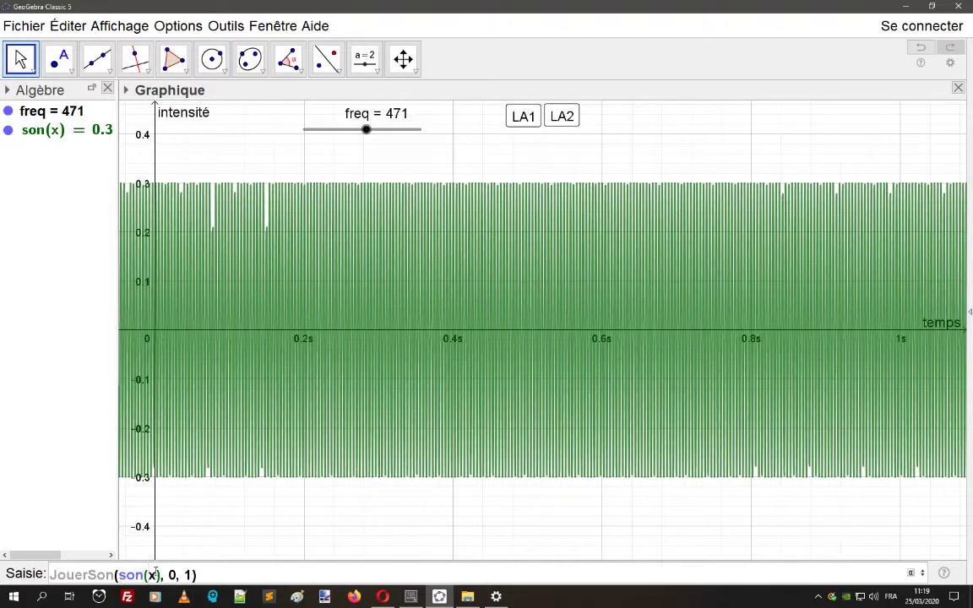
pyautogui.write('+son(')
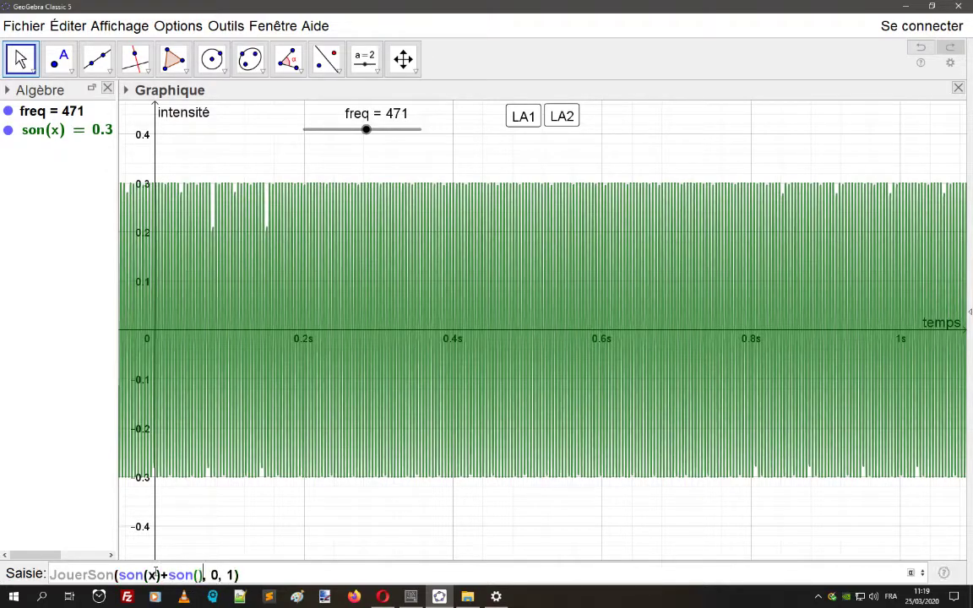
pyautogui.write('1)')
pyautogui.write('.1')
pyautogui.press('Return')
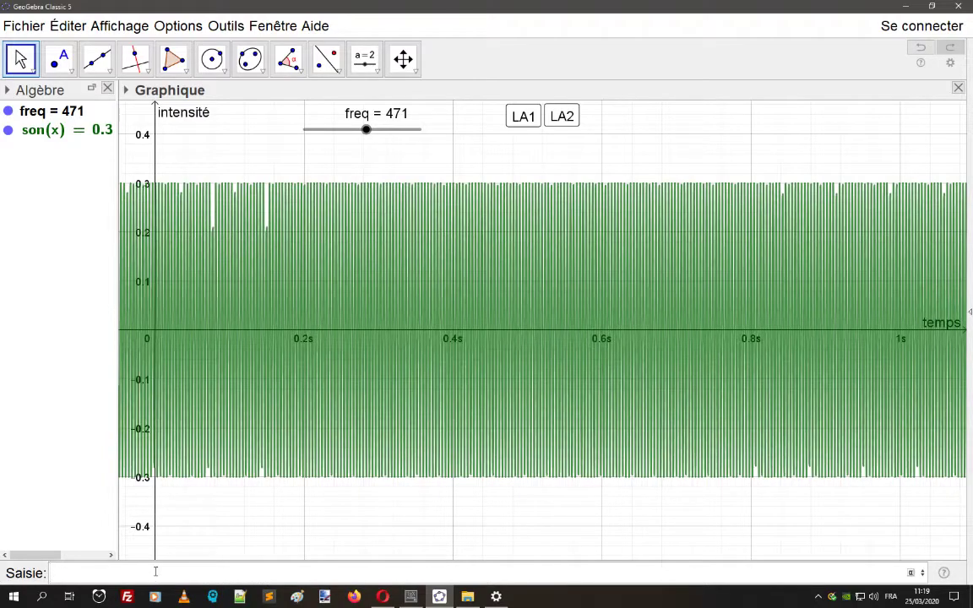
# Recall the combined-sound command in the input bar and set the freq slider to 440.
pyautogui.press('Up')
pyautogui.press('Left')
pyautogui.press('Left')
pyautogui.press('Left')
pyautogui.press('Left')
pyautogui.press('Left')
pyautogui.press('Left')
pyautogui.press('Left')
pyautogui.press('Left')
pyautogui.press('Left')
pyautogui.press('Left')
pyautogui.press('Left')
pyautogui.press('Left')
pyautogui.press('Left')
pyautogui.press('Left')
pyautogui.press('Left')
pyautogui.press('Left')
pyautogui.press('Left')
pyautogui.press('Left')
pyautogui.press('Left')
pyautogui.press('Left')
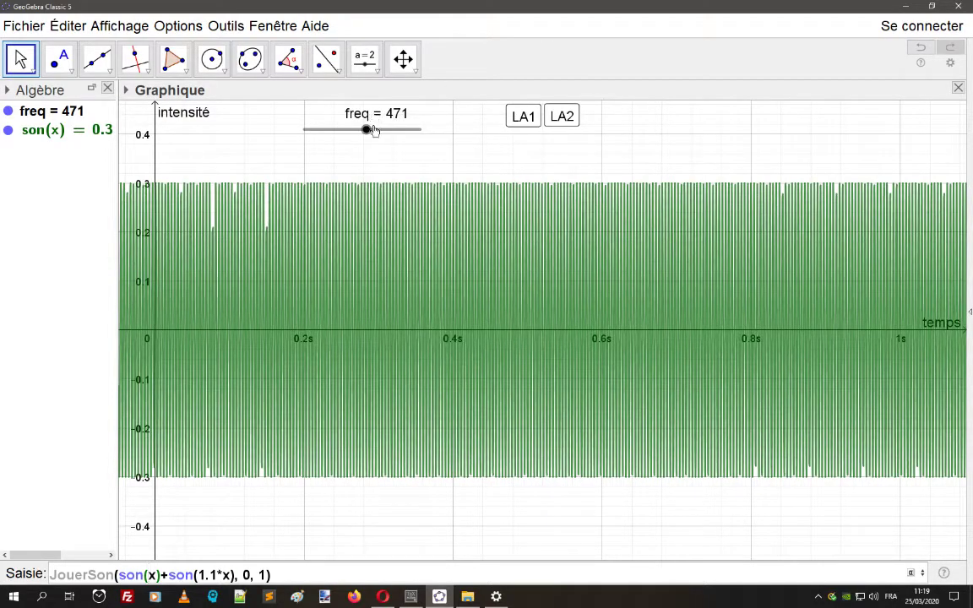
pyautogui.moveTo(368, 133); pyautogui.dragTo(362, 130)
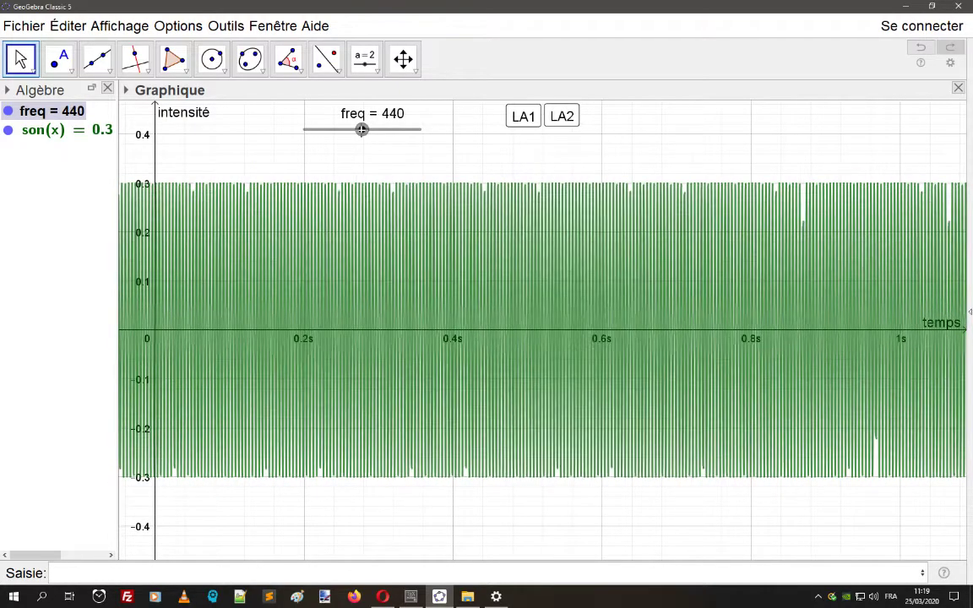
# Recall JouerSon(son(x)+son(1.1*x), 0, 1) in the input bar and highlight its first term, son(x).
pyautogui.click(103, 572)
pyautogui.press('Up')
pyautogui.press('Left')
pyautogui.press('Left')
pyautogui.press('Left')
pyautogui.press('Left')
pyautogui.press('Left')
pyautogui.press('Left')
pyautogui.press('Left')
pyautogui.press('Left')
pyautogui.press('Left')
pyautogui.press('Left')
pyautogui.press('Left')
pyautogui.press('Left')
pyautogui.press('Left')
pyautogui.press('Left')
pyautogui.press('Left')
pyautogui.press('Left')
pyautogui.press('Left')
pyautogui.press('Left')
pyautogui.press('Left')
pyautogui.press('Left')
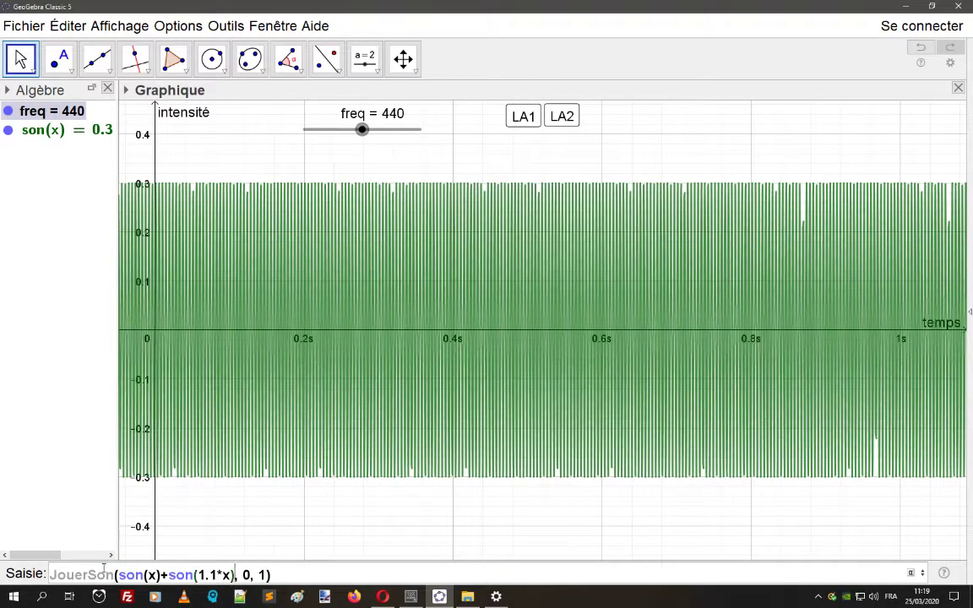
pyautogui.press('Right')
pyautogui.press('Right')
pyautogui.hotkey('shift', 'Left')
pyautogui.hotkey('shift', 'Left')
pyautogui.hotkey('shift', 'Left')
pyautogui.hotkey('shift', 'Left')
pyautogui.hotkey('shift', 'Left')
pyautogui.hotkey('shift', 'Left')
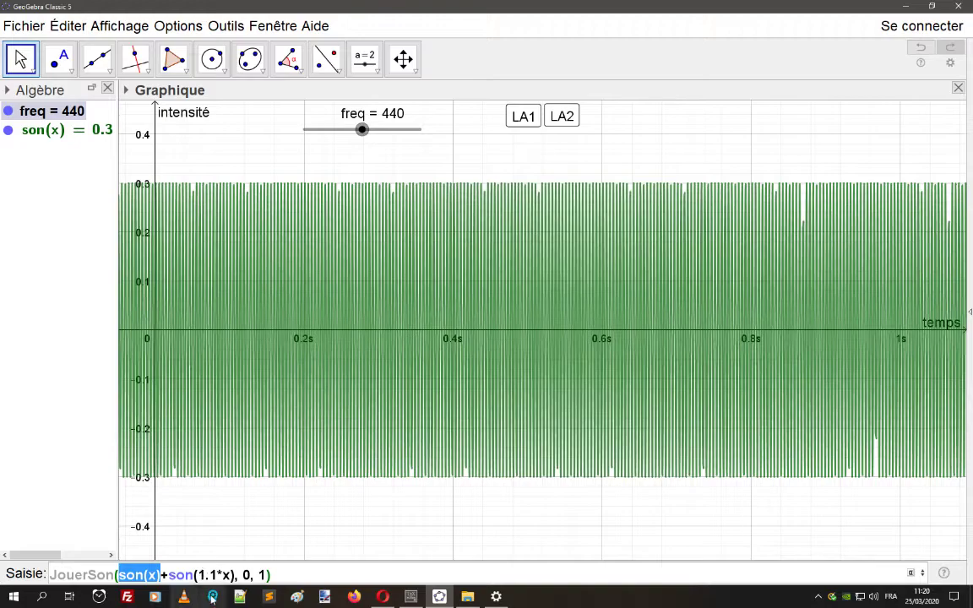
# Highlight the (1.1*x) argument of the second term, and play the combined sound at frequency 440.
pyautogui.press('Right')
pyautogui.press('Right')
pyautogui.press('Right')
pyautogui.press('Right')
pyautogui.press('Right')
pyautogui.press('Right')
pyautogui.press('Right')
pyautogui.press('Right')
pyautogui.press('Right')
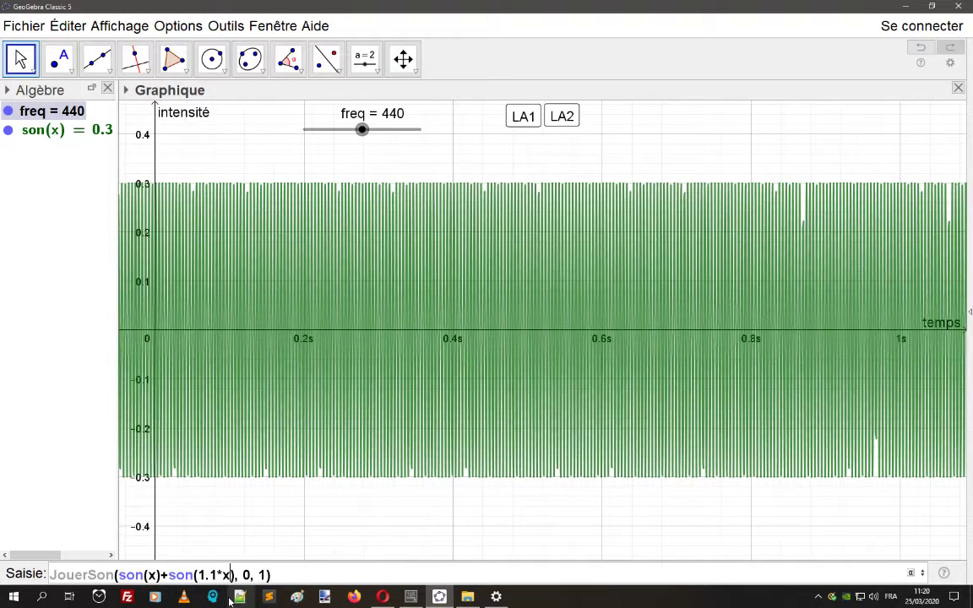
pyautogui.hotkey('shift', 'Right')
pyautogui.hotkey('shift', 'Right')
pyautogui.hotkey('shift', 'Right')
pyautogui.hotkey('shift', 'Left')
pyautogui.hotkey('shift', 'Left')
pyautogui.hotkey('shift', 'Left')
pyautogui.hotkey('shift', 'Left')
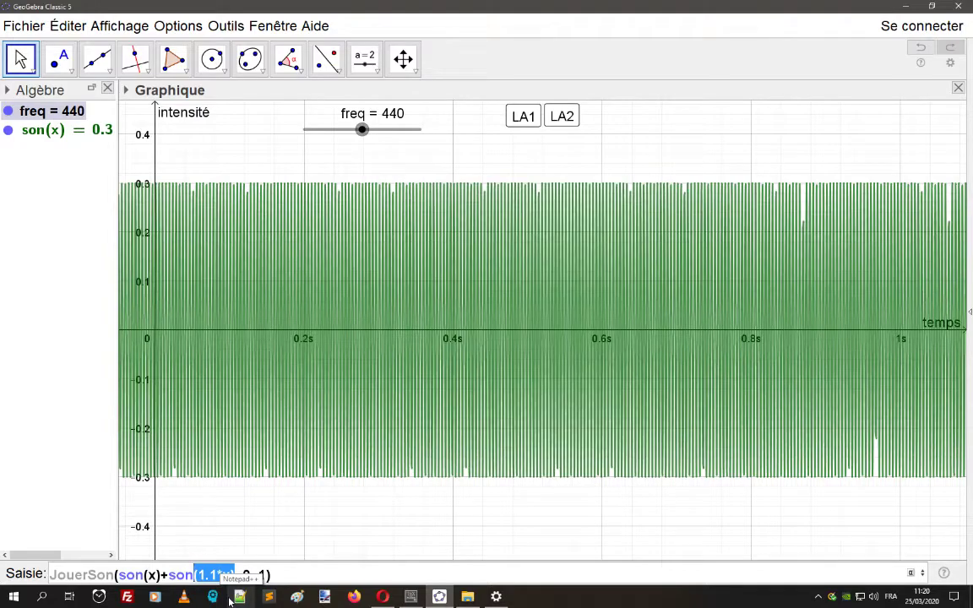
pyautogui.press('Right')
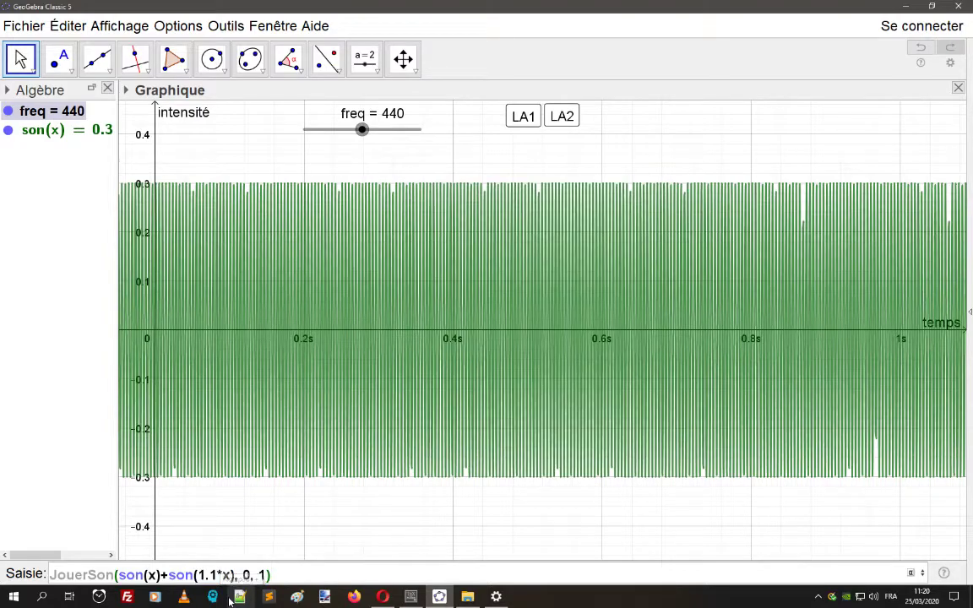
pyautogui.press('Return')
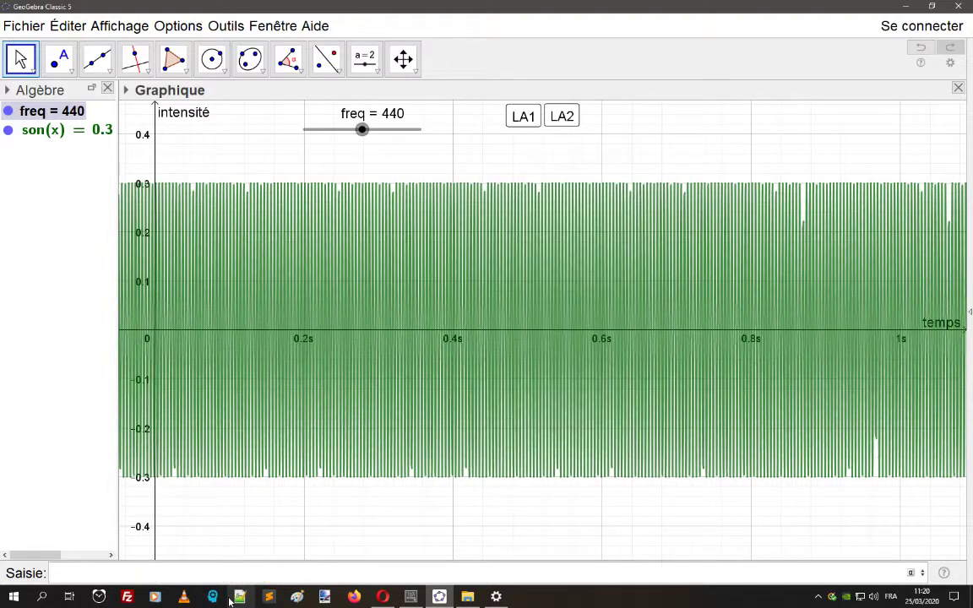
# Change the second term's multiplier to 1.2 in the recalled command and play the combined sound.
pyautogui.press('Up')
pyautogui.press('Return')
pyautogui.hotkey('shift', 'Left')
pyautogui.write('2')
pyautogui.press('Return')
# Change the second term's multiplier to 1.3 and play JouerSon(son(x)+son(1.3*x), 0, 1).
pyautogui.press('Up')
pyautogui.press('Return')
pyautogui.press('Left')
pyautogui.press('Left')
pyautogui.press('Left')
pyautogui.press('Left')
pyautogui.press('Left')
pyautogui.press('Left')
pyautogui.press('Left')
pyautogui.press('Left')
pyautogui.press('Left')
pyautogui.press('Left')
pyautogui.hotkey('shift', 'Left')
pyautogui.write('3')
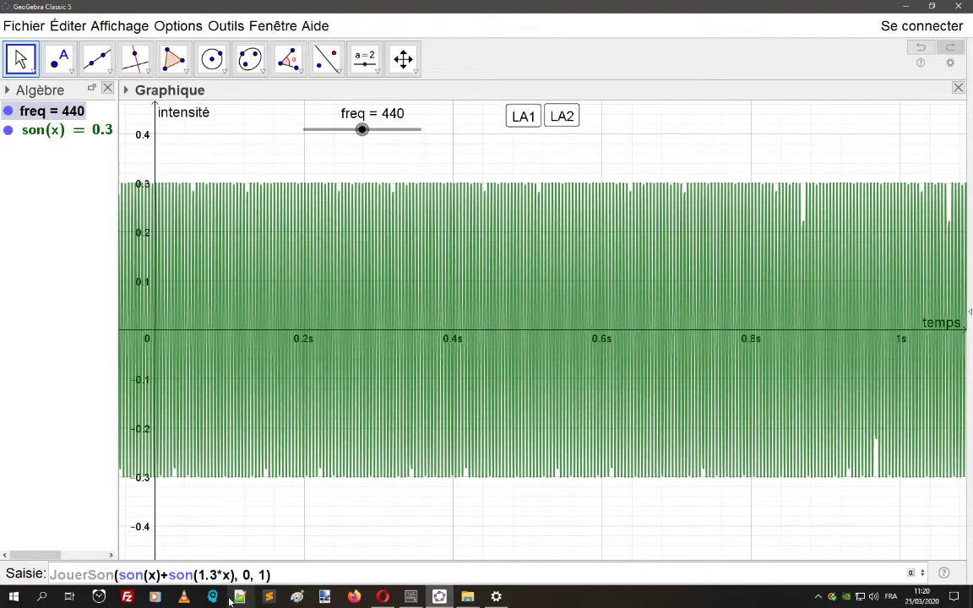
pyautogui.press('Return')
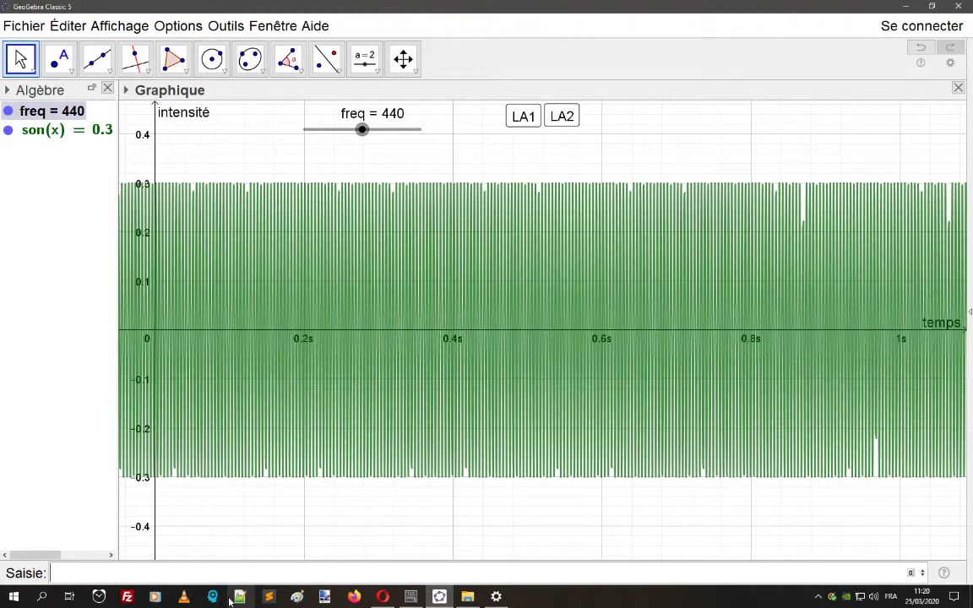
# Change the second term's multiplier to 1.4 in the recalled JouerSon command and play the combined sound.
pyautogui.press('Up')
pyautogui.press('Left')
pyautogui.press('Left')
pyautogui.press('Left')
pyautogui.press('Left')
pyautogui.press('Left')
pyautogui.press('Left')
pyautogui.press('Left')
pyautogui.press('Left')
pyautogui.press('Left')
pyautogui.press('Left')
pyautogui.hotkey('shift', 'Left')
pyautogui.write('4')
pyautogui.press('Return')
# Change the second term's multiplier to 1.5 in the recalled command and play the sum again.
pyautogui.press('Up')
pyautogui.press('Left')
pyautogui.press('Left')
pyautogui.press('Left')
pyautogui.press('Left')
pyautogui.press('Left')
pyautogui.press('Left')
pyautogui.press('Left')
pyautogui.press('Left')
pyautogui.press('Left')
pyautogui.press('Left')
pyautogui.hotkey('shift', 'Left')
pyautogui.write('5')
pyautogui.press('Return')
# Replace the second term's multiplier with 2 and play JouerSon(son(x)+son(2*x), 0, 1).
pyautogui.press('Up')
pyautogui.press('Left')
pyautogui.press('Left')
pyautogui.press('Left')
pyautogui.press('Left')
pyautogui.press('Left')
pyautogui.press('Left')
pyautogui.press('Left')
pyautogui.press('Left')
pyautogui.press('Left')
pyautogui.press('Left')
pyautogui.press('Left')
pyautogui.press('Left')
pyautogui.press('Left')
pyautogui.press('Left')
pyautogui.press('Left')
pyautogui.press('Left')
pyautogui.press('Right')
pyautogui.press('Right')
pyautogui.press('Right')
pyautogui.hotkey('shift', 'Right')
pyautogui.hotkey('shift', 'Right')
pyautogui.hotkey('shift', 'Right')
pyautogui.write('2')
pyautogui.press('Return')
# Recall JouerSon(son(x)+son(2*x), 0, 1) in the input bar and highlight the multiplier 2.
pyautogui.press('Up')
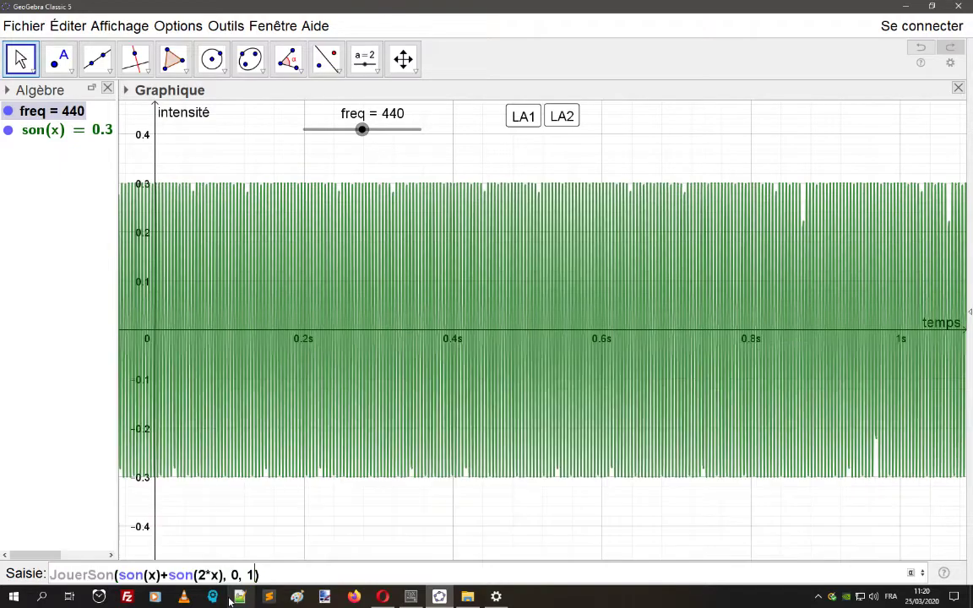
pyautogui.press('Left')
pyautogui.press('Left')
pyautogui.press('Left')
pyautogui.press('Left')
pyautogui.press('Left')
pyautogui.press('Left')
pyautogui.press('Left')
pyautogui.press('Left')
pyautogui.press('Left')
pyautogui.press('Left')
pyautogui.hotkey('shift', 'Right')
# Highlight the first term, son(x), and the second term, son(2*x), in the recalled command.
pyautogui.press('Left')
pyautogui.press('Left')
pyautogui.press('Left')
pyautogui.press('Left')
pyautogui.press('Left')
pyautogui.press('Left')
pyautogui.press('Left')
pyautogui.press('Left')
pyautogui.press('Left')
pyautogui.press('Left')
pyautogui.press('Left')
pyautogui.press('Left')
pyautogui.hotkey('shift', 'Right')
pyautogui.hotkey('shift', 'Right')
pyautogui.hotkey('shift', 'Right')
pyautogui.hotkey('shift', 'Right')
pyautogui.hotkey('shift', 'Right')
pyautogui.press('Right')
pyautogui.press('Right')
pyautogui.press('Right')
pyautogui.hotkey('shift', 'Right')
pyautogui.hotkey('shift', 'Right')
pyautogui.hotkey('shift', 'Right')
pyautogui.hotkey('shift', 'Right')
pyautogui.hotkey('shift', 'Right')
pyautogui.hotkey('shift', 'Right')
pyautogui.hotkey('shift', 'Right')
pyautogui.hotkey('shift', 'Right')
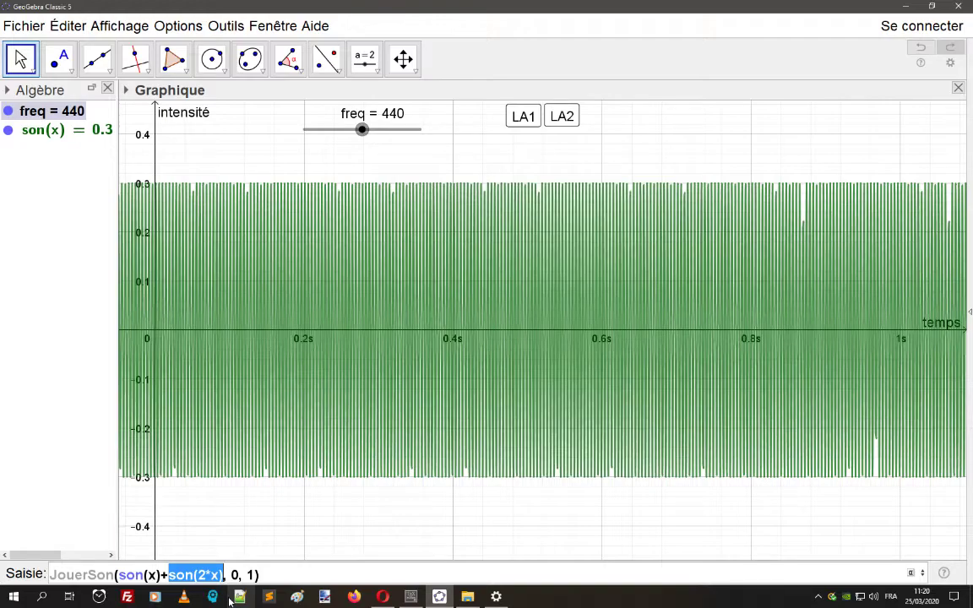
# Insert the coefficient 0.5 before son(2*x) and play JouerSon(son(x)+0.5son(2*x), 0, 1).
pyautogui.press('Left')
pyautogui.press('Left')
pyautogui.press('Right')
pyautogui.write('0.5')
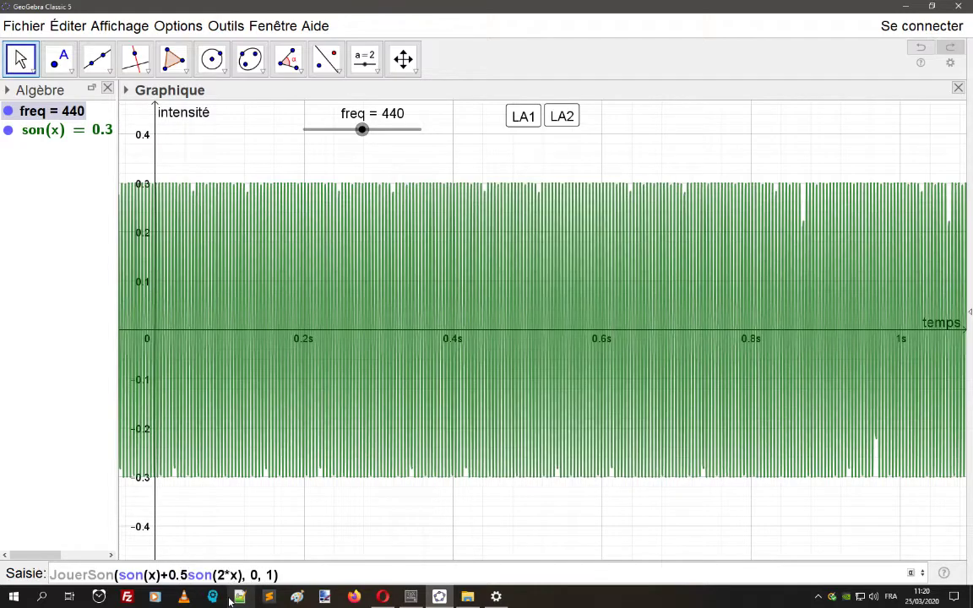
pyautogui.press('Return')
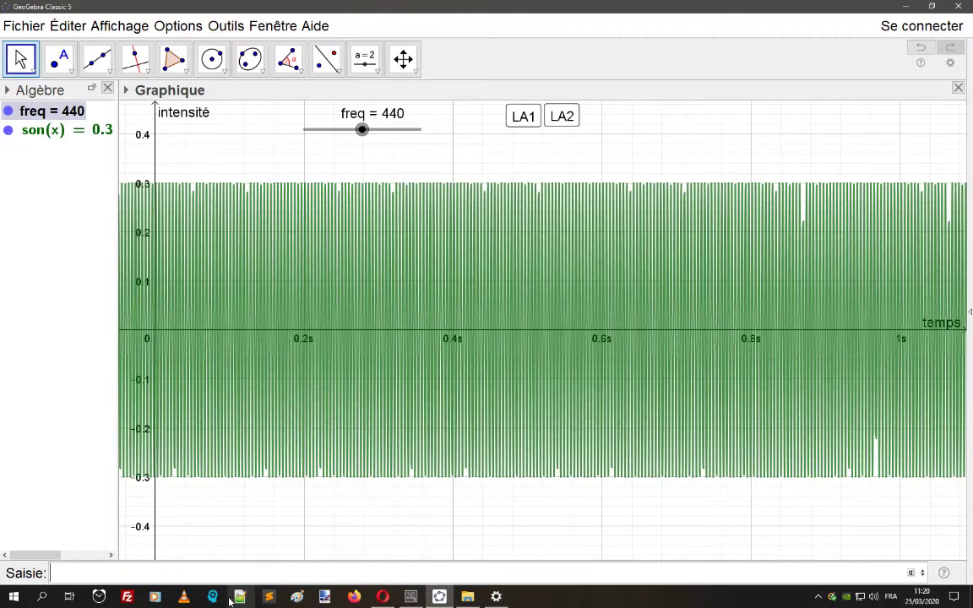
# Change the coefficient of son(2*x) to 0.8 in the recalled command and play the combined sound.
pyautogui.press('Up')
pyautogui.press('Left')
pyautogui.press('Left')
pyautogui.press('Left')
pyautogui.press('Left')
pyautogui.press('Left')
pyautogui.press('Left')
pyautogui.press('Left')
pyautogui.press('Left')
pyautogui.press('Left')
pyautogui.press('Left')
pyautogui.press('Left')
pyautogui.press('Left')
pyautogui.press('Left')
pyautogui.press('Left')
pyautogui.press('Left')
pyautogui.press('Left')
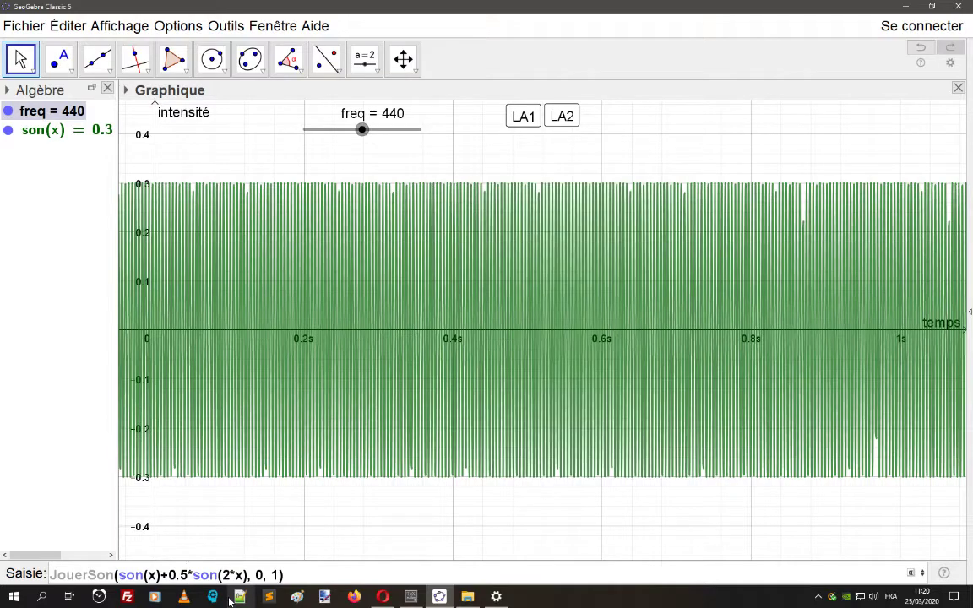
pyautogui.hotkey('shift', 'Left')
pyautogui.write('8')
pyautogui.press('Return')
# Insert 0.1* before son(x) and play JouerSon(0.1*son(x)+0.8*son(2*x), 0, 1).
pyautogui.press('Up')
pyautogui.press('Left')
pyautogui.press('Left')
pyautogui.press('Left')
pyautogui.press('Left')
pyautogui.press('Left')
pyautogui.press('Left')
pyautogui.press('Left')
pyautogui.press('Left')
pyautogui.press('Left')
pyautogui.press('Left')
pyautogui.press('Left')
pyautogui.press('Left')
pyautogui.press('Left')
pyautogui.press('Left')
pyautogui.press('Left')
pyautogui.press('Left')
pyautogui.press('Left')
pyautogui.press('Left')
pyautogui.press('Left')
pyautogui.press('Left')
pyautogui.write('0.1*')
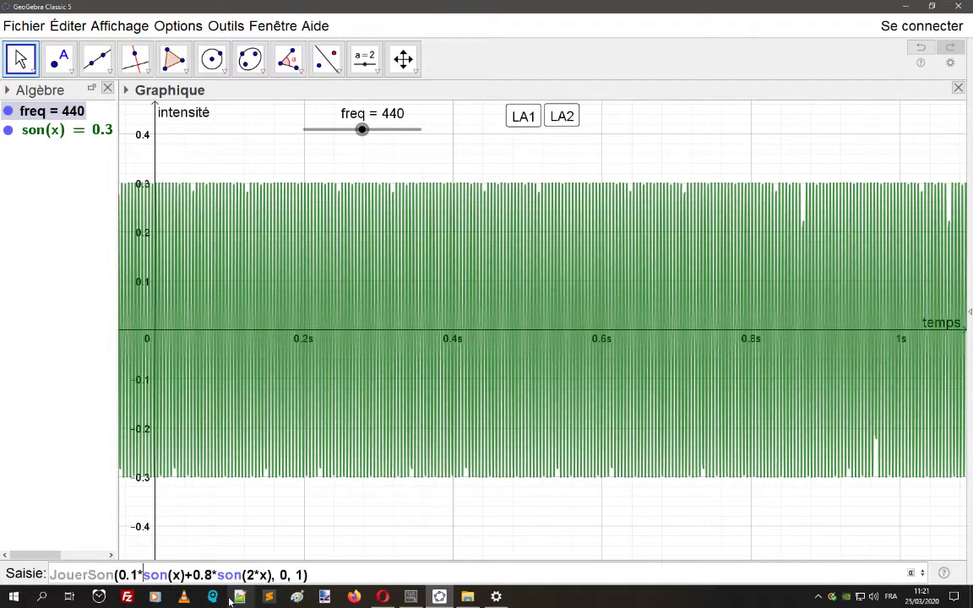
pyautogui.press('Return')
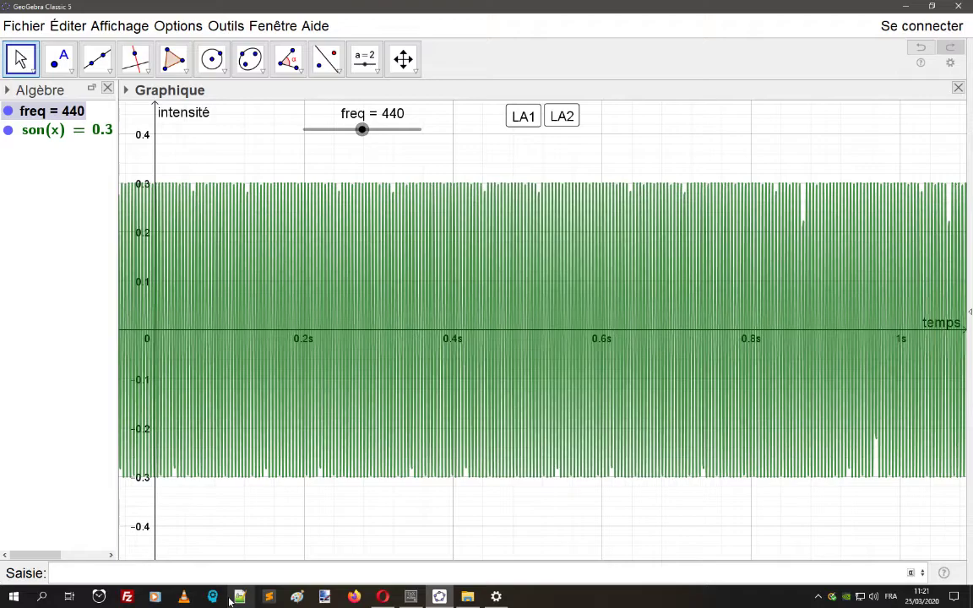
# Recall the last JouerSon command and remove the 0.1 multiplier before son(x).
pyautogui.press('Up')
pyautogui.press('Left')
pyautogui.press('Left')
pyautogui.press('Left')
pyautogui.press('Left')
pyautogui.press('Left')
pyautogui.press('Left')
pyautogui.press('Left')
pyautogui.press('Left')
pyautogui.press('Left')
pyautogui.press('Left')
pyautogui.press('Left')
pyautogui.press('Left')
pyautogui.press('Left')
pyautogui.press('Left')
pyautogui.press('Left')
pyautogui.press('Left')
pyautogui.press('Left')
pyautogui.press('Left')
pyautogui.press('Left')
pyautogui.press('Left')
pyautogui.press('Left')
pyautogui.press('Left')
pyautogui.press('Left')
pyautogui.press('Left')
pyautogui.press('Left')
pyautogui.press('Left')
pyautogui.press('Left')
pyautogui.press('Left')
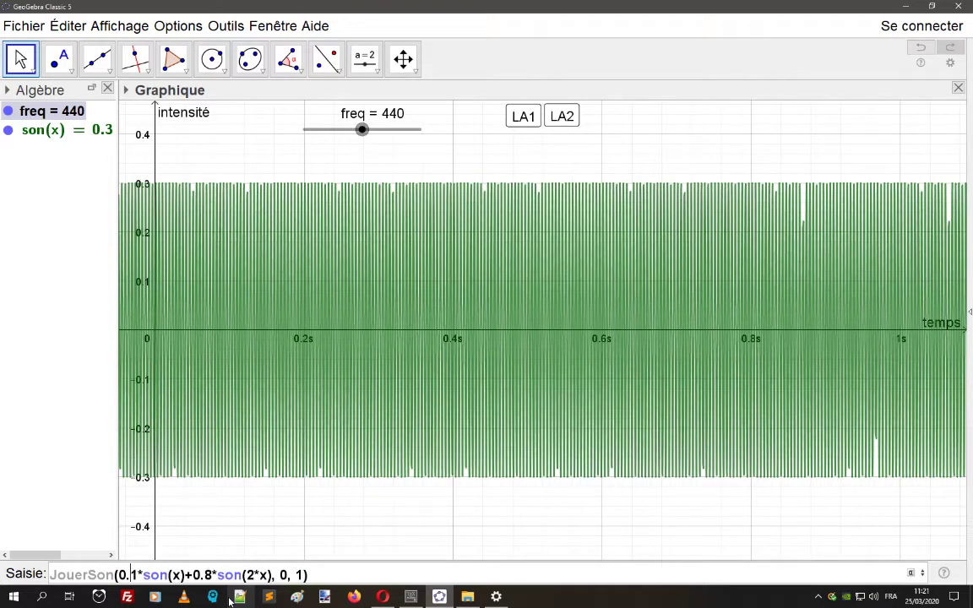
pyautogui.press('Right')
pyautogui.hotkey('shift', 'Left')
pyautogui.hotkey('shift', 'Left')
pyautogui.hotkey('shift', 'Left')
pyautogui.press('Delete')
pyautogui.press('Delete')
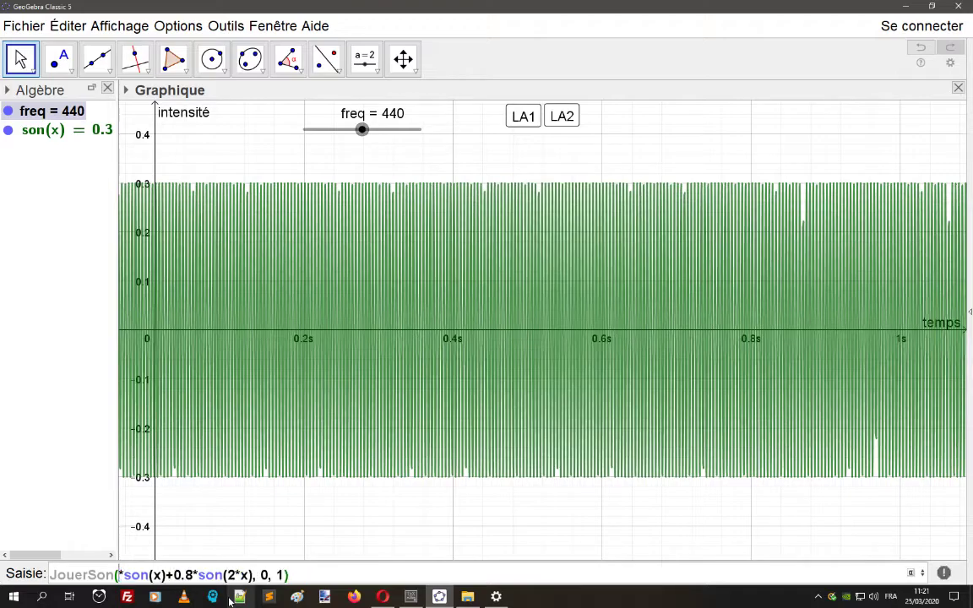
# Highlight the first term, son(x), in the recalled command.
pyautogui.press('Right')
pyautogui.press('Right')
pyautogui.press('Right')
pyautogui.press('Right')
pyautogui.press('Right')
pyautogui.hotkey('shift', 'Left')
pyautogui.hotkey('shift', 'Left')
pyautogui.hotkey('shift', 'Left')
pyautogui.hotkey('shift', 'Left')
pyautogui.hotkey('shift', 'Left')
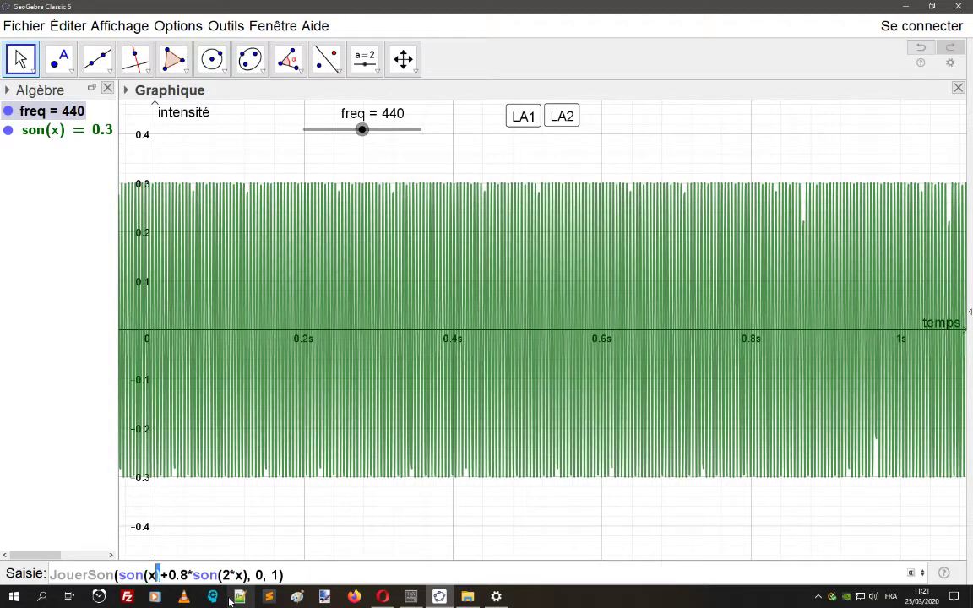
# Change the coefficient of son(2*x) to 0.75 and play JouerSon(son(x)+0.75*son(2*x), 0, 1).
pyautogui.press('Right')
pyautogui.press('Right')
pyautogui.press('Right')
pyautogui.press('Right')
pyautogui.press('Left')
pyautogui.hotkey('shift', 'Right')
pyautogui.hotkey('shift', 'Right')
pyautogui.hotkey('shift', 'Right')
pyautogui.write('75')
pyautogui.press('Left')
pyautogui.press('Left')
pyautogui.write('0.')
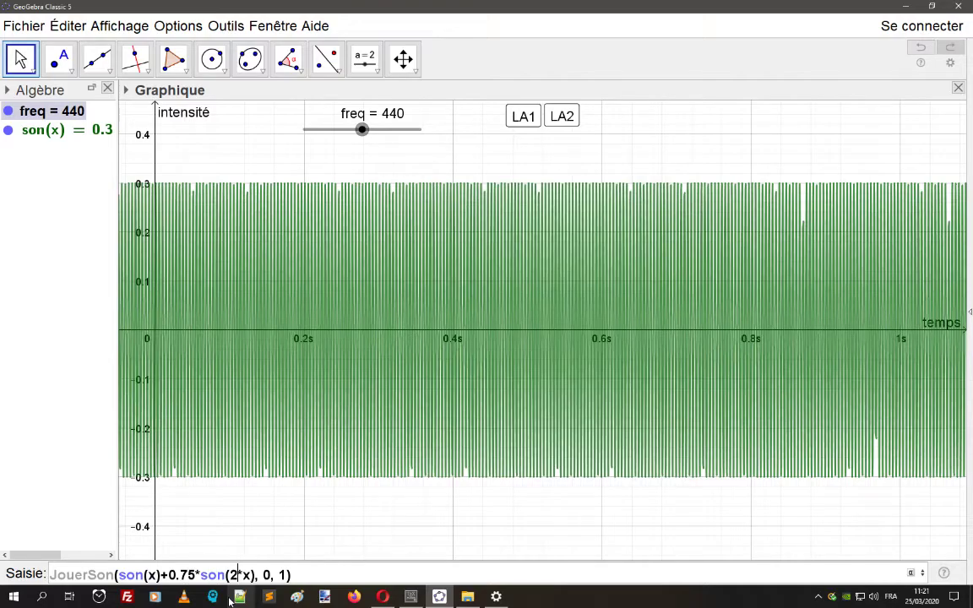
pyautogui.press('Return')
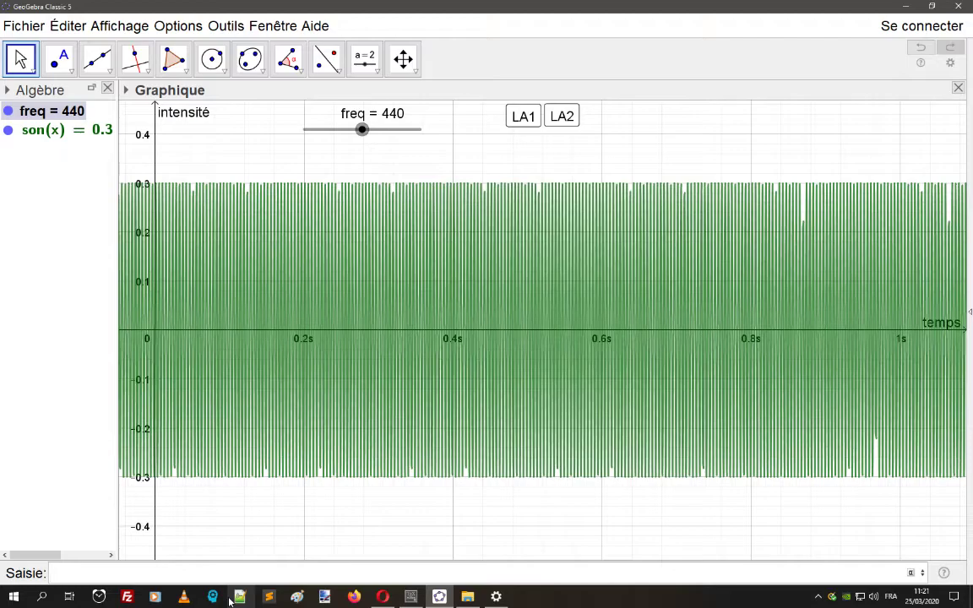
# Change the factor inside the second term to 1.5 and play JouerSon(son(x)+0.75*son(1.5*x), 0, 1).
pyautogui.press('Up')
pyautogui.press('Left')
pyautogui.press('Left')
pyautogui.press('Left')
pyautogui.press('Left')
pyautogui.press('Left')
pyautogui.press('Left')
pyautogui.press('Left')
pyautogui.press('Left')
pyautogui.press('Left')
pyautogui.press('Left')
pyautogui.press('BackSpace')
pyautogui.write('1.5')
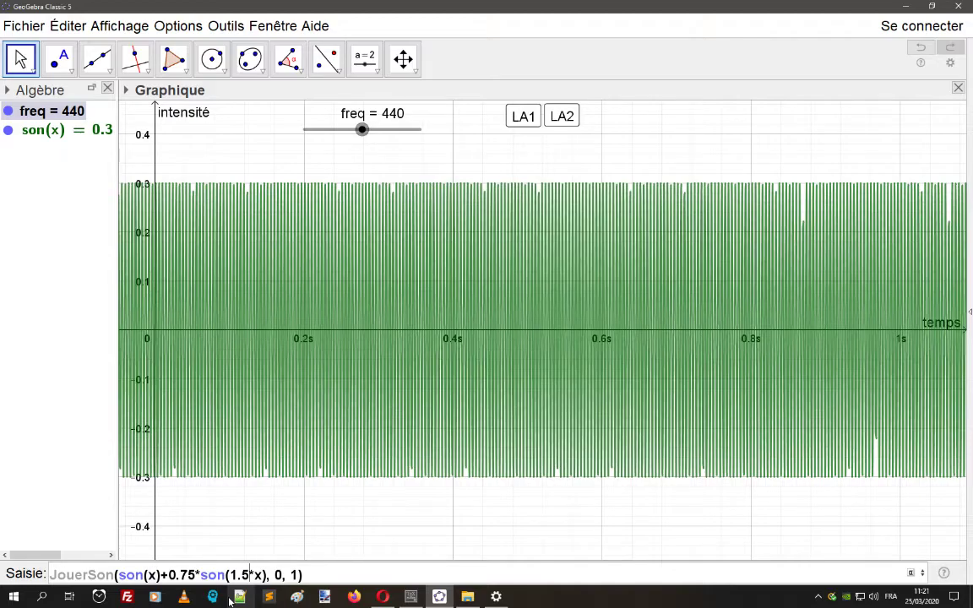
pyautogui.press('Return')
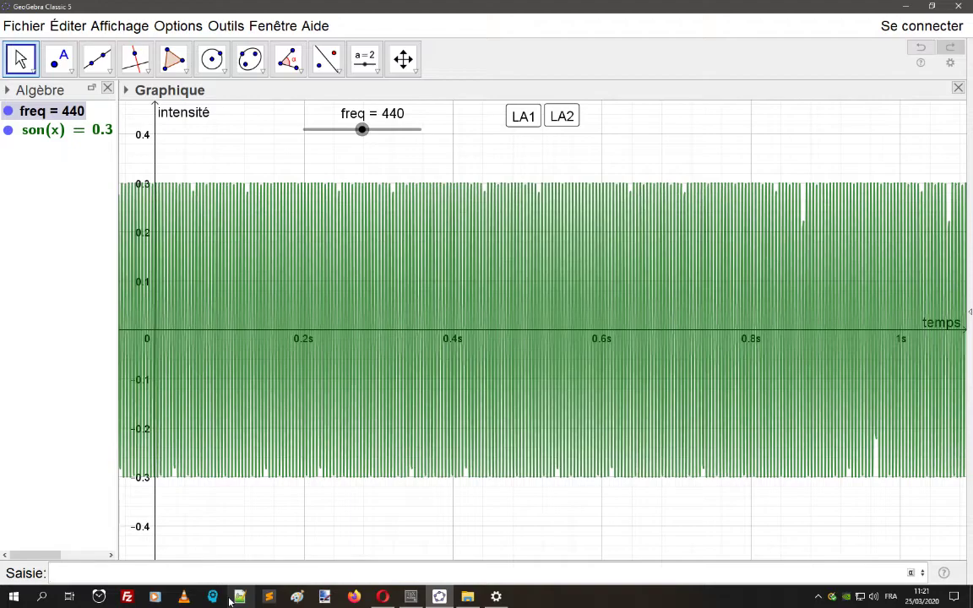
# Recall the last command and highlight the 1.5*x argument of its second term.
pyautogui.press('Up')
pyautogui.press('Left')
pyautogui.press('Left')
pyautogui.press('Left')
pyautogui.press('Left')
pyautogui.press('Left')
pyautogui.press('Left')
pyautogui.press('Left')
pyautogui.press('Left')
pyautogui.press('Left')
pyautogui.press('Left')
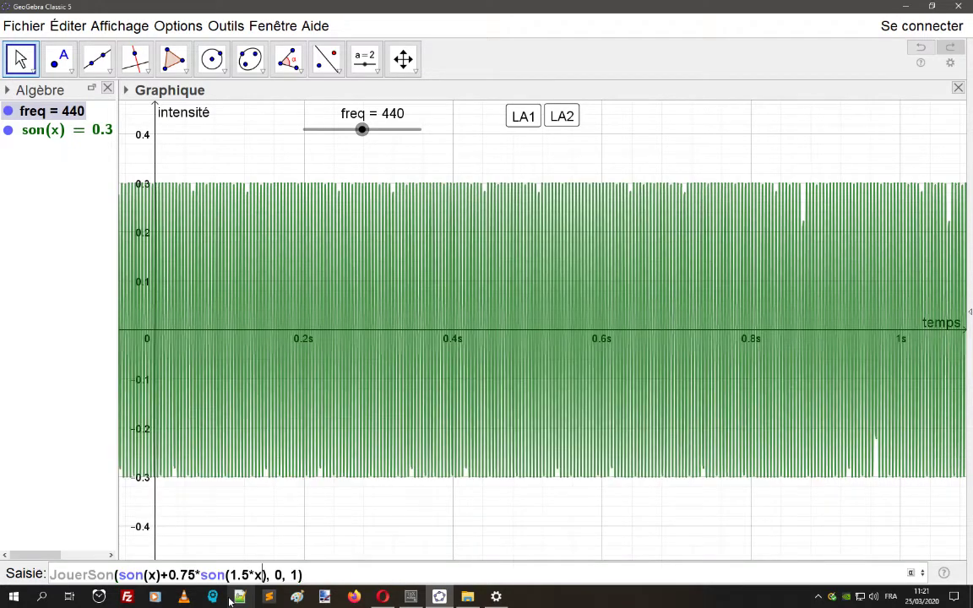
pyautogui.hotkey('shift', 'Left')
pyautogui.hotkey('shift', 'Left')
pyautogui.hotkey('shift', 'Left')
pyautogui.press('End')
pyautogui.press('Left')
pyautogui.press('Left')
pyautogui.press('Left')
pyautogui.press('Left')
pyautogui.press('Left')
pyautogui.press('Left')
pyautogui.press('Left')
pyautogui.hotkey('shift', 'Left')
pyautogui.hotkey('shift', 'Left')
pyautogui.hotkey('shift', 'Left')
pyautogui.press('End')
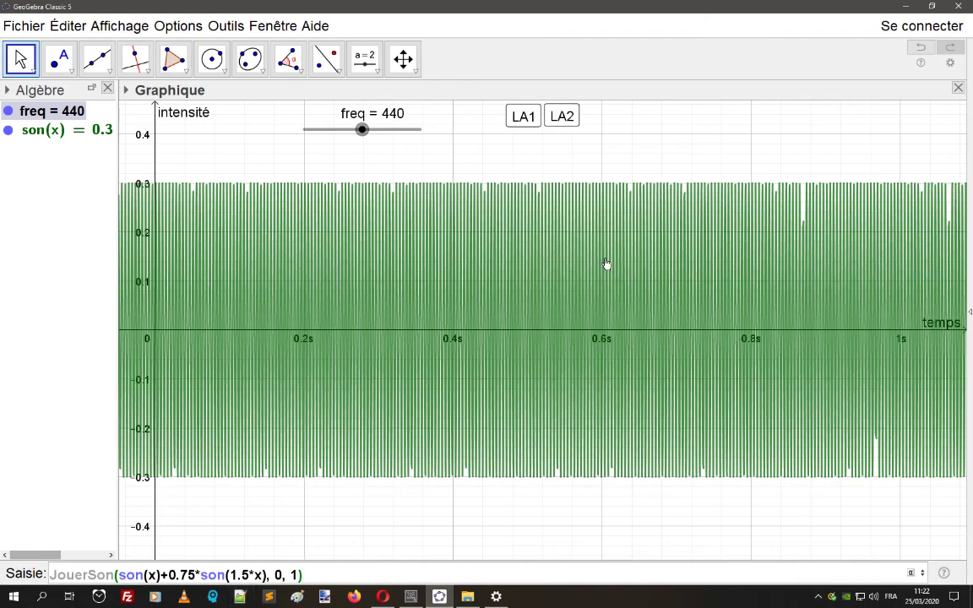